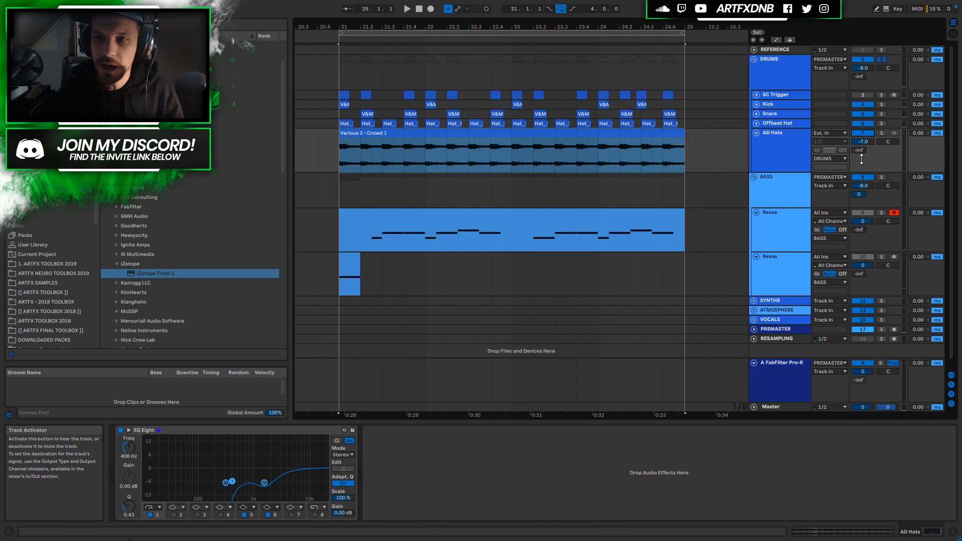
# Step: Solo the AD Hats track and play the loop to audition its top layer alone
pyautogui.click(882, 134)
pyautogui.click(863, 134)
pyautogui.click(413, 143)
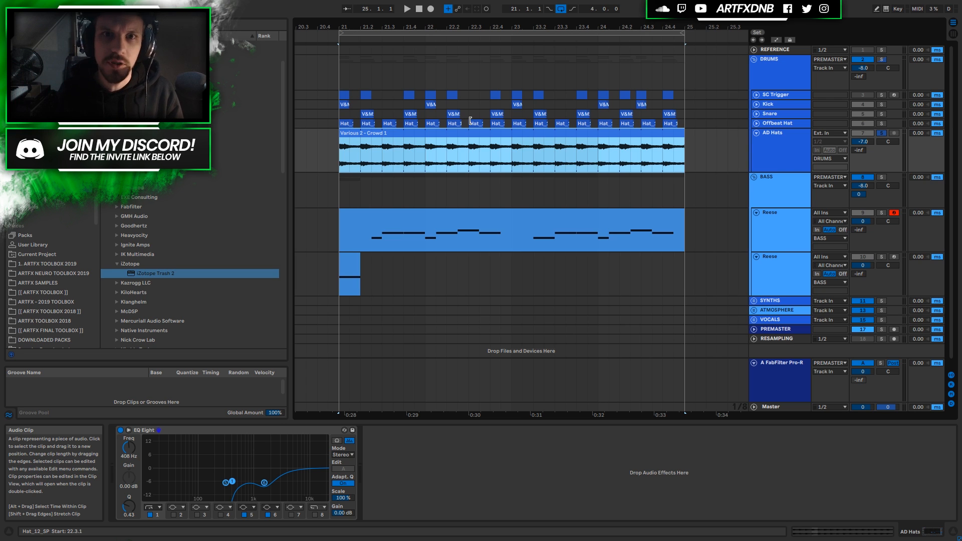
pyautogui.press('space')
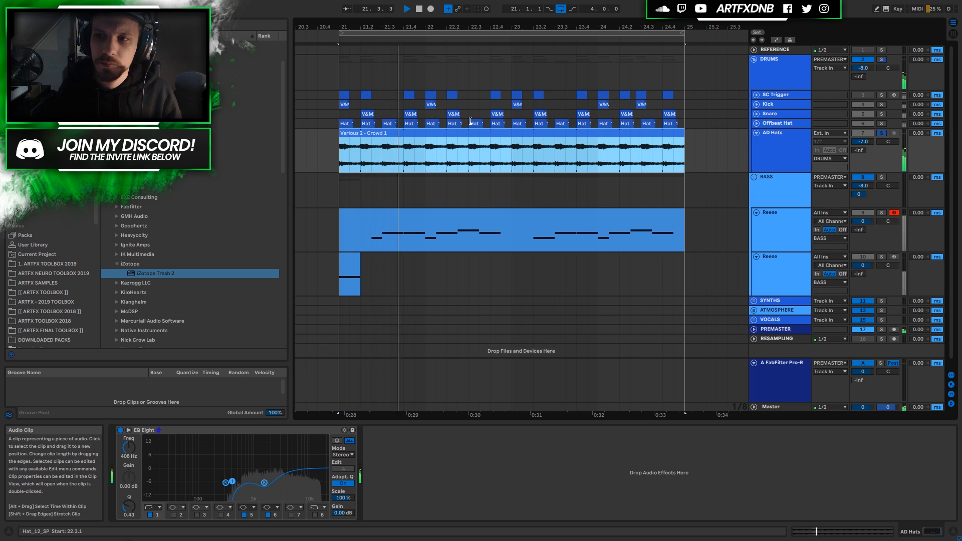
pyautogui.press('space')
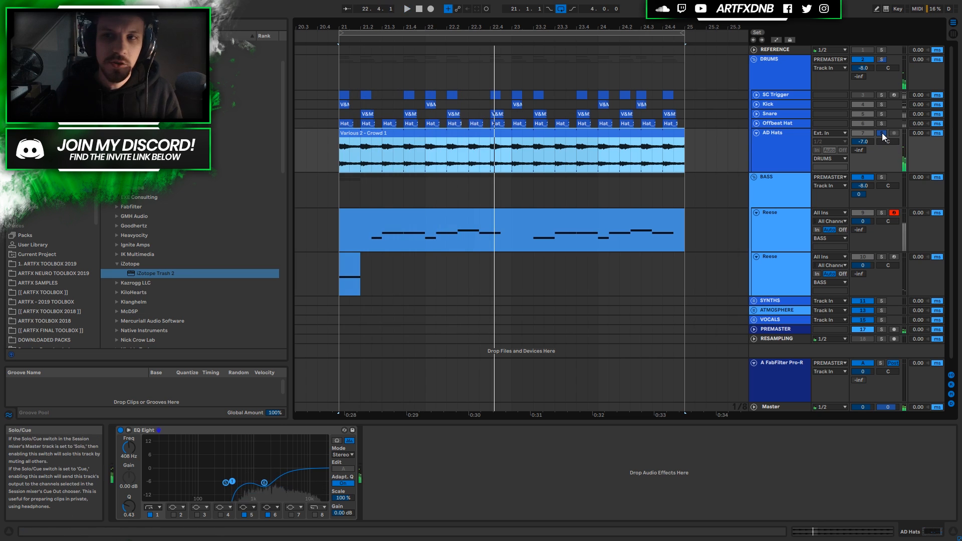
# Step: Remove the AD Hats solo, play the complete DRUMS group, and collapse the group with its solo cleared
pyautogui.click(882, 133)
pyautogui.click(882, 133)
pyautogui.press('space')
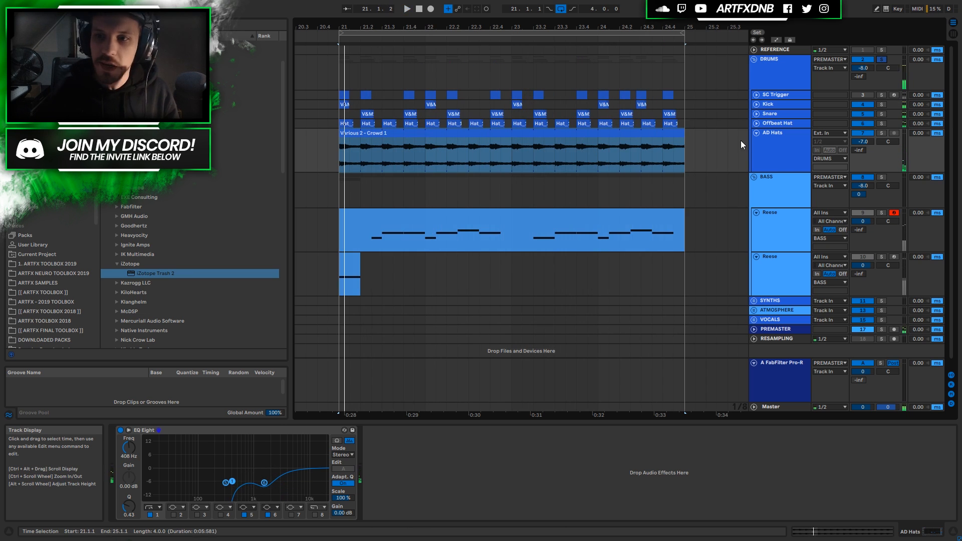
pyautogui.click(882, 59)
pyautogui.click(754, 59)
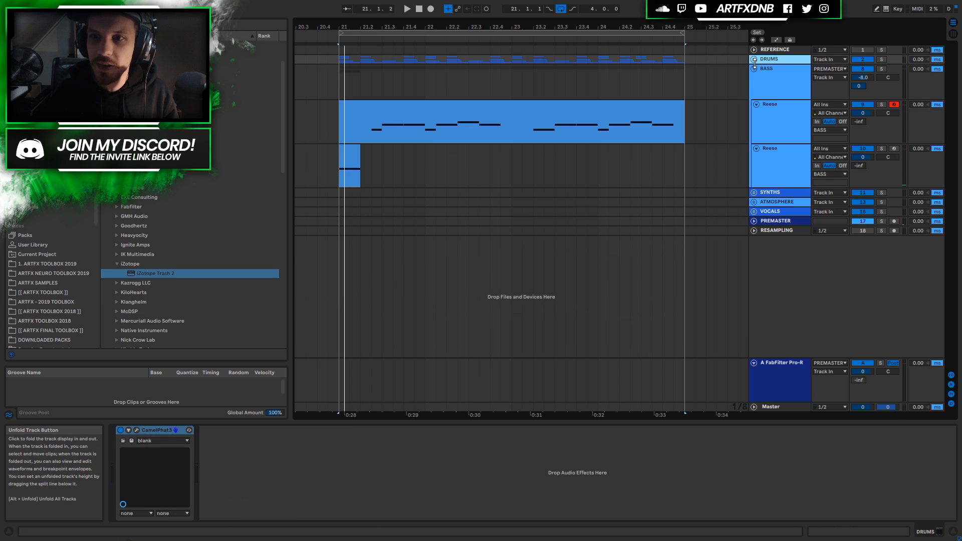
# Step: Inspect the BASS group's effect chain, viewing the FabFilter Pro-L 2 window and the Live 8 Sidechain Compressor
pyautogui.click(778, 75)
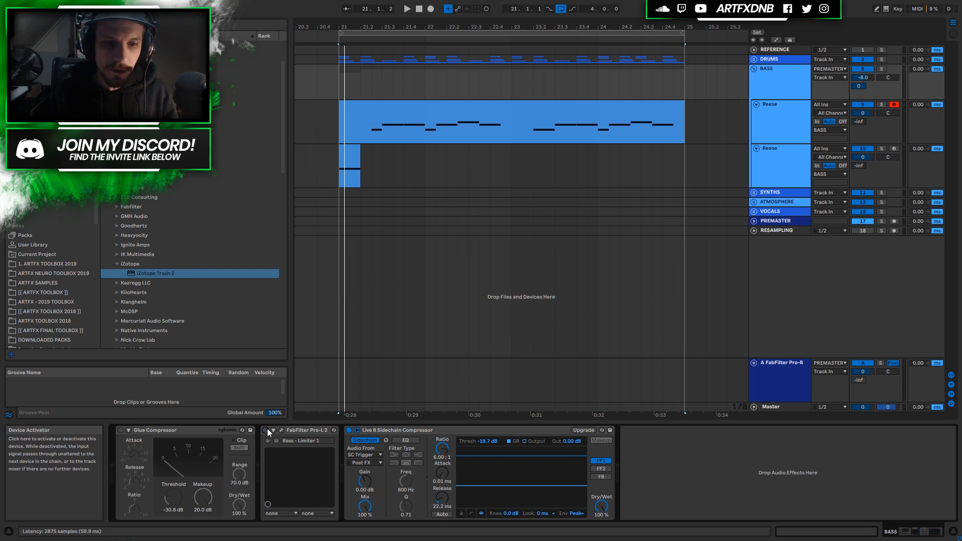
pyautogui.click(284, 432)
pyautogui.click(282, 430)
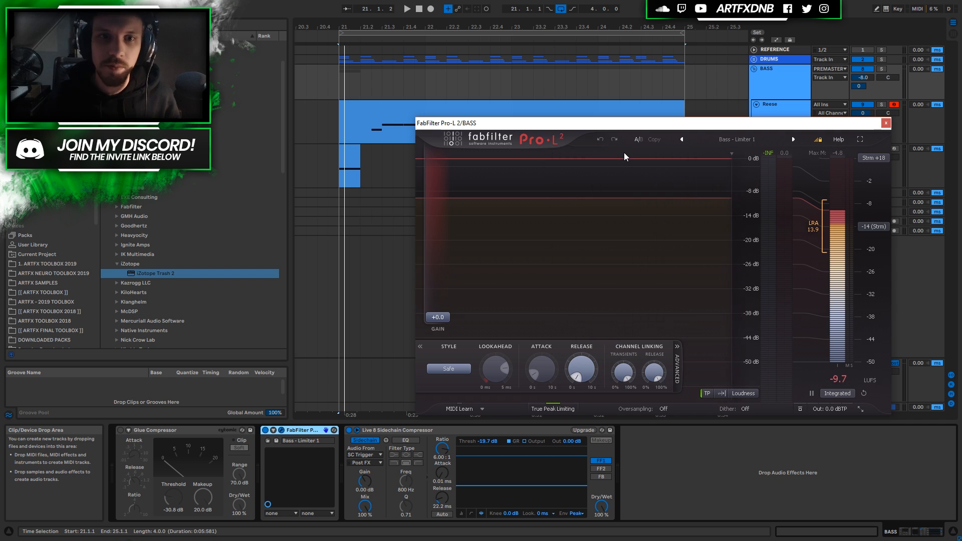
pyautogui.click(888, 124)
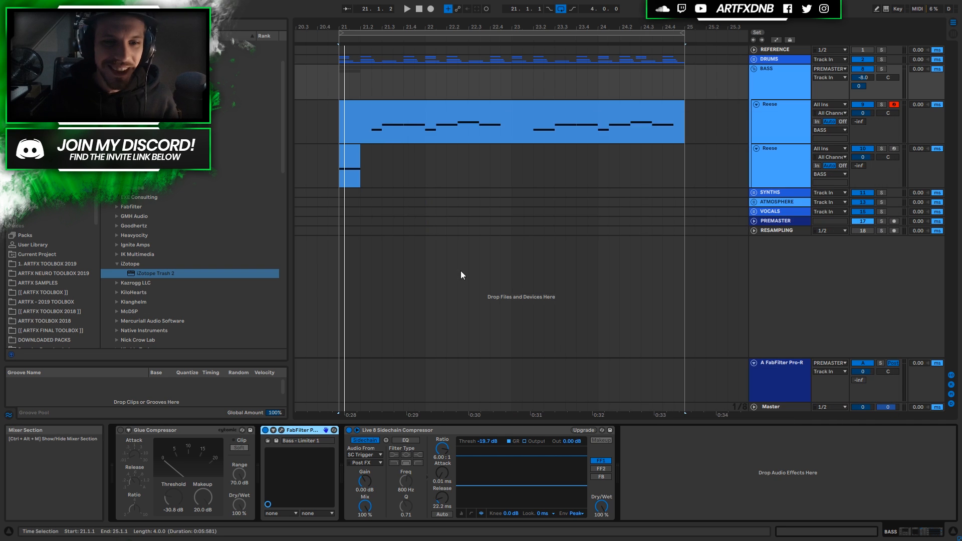
pyautogui.click(396, 432)
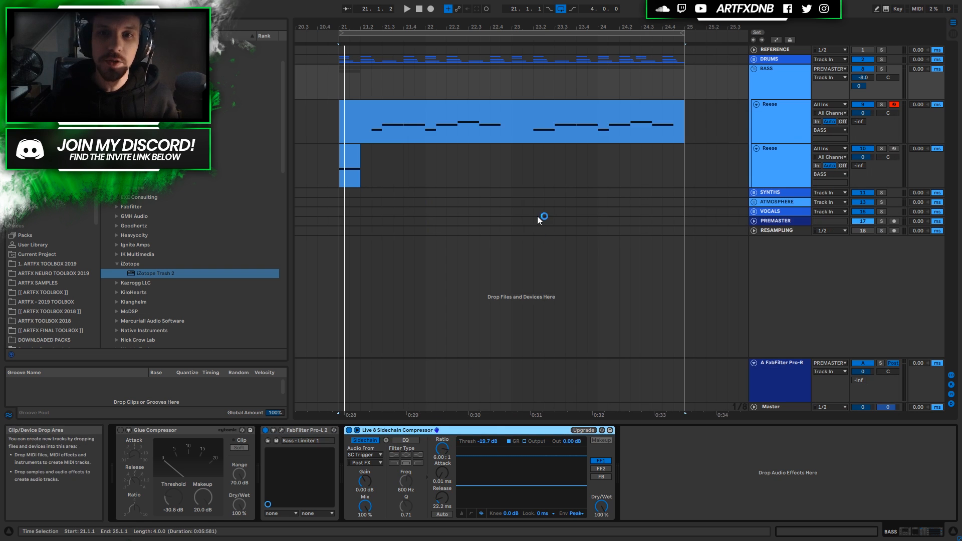
# Step: Expand the DRUMS group, solo it, and play the loop to hear the drums again
pyautogui.click(754, 59)
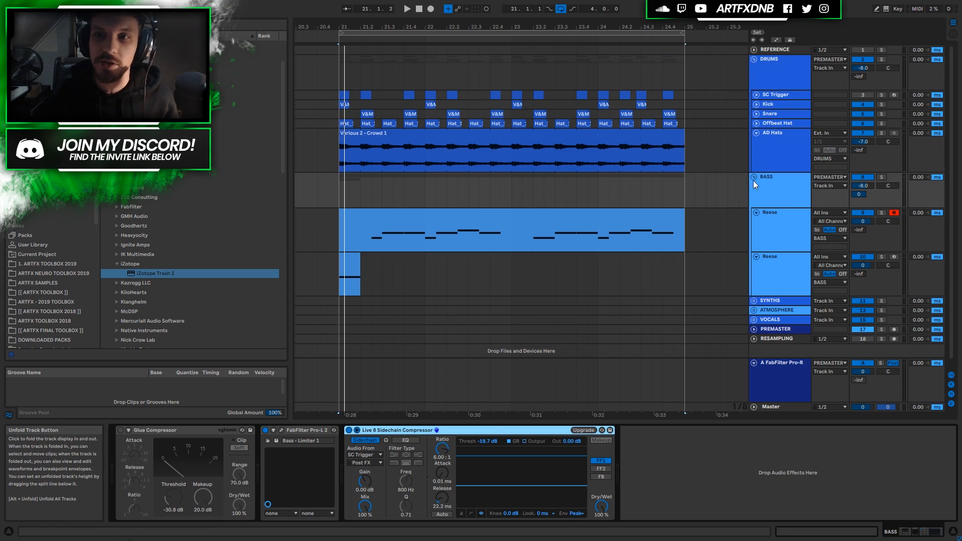
pyautogui.click(882, 59)
pyautogui.press('space')
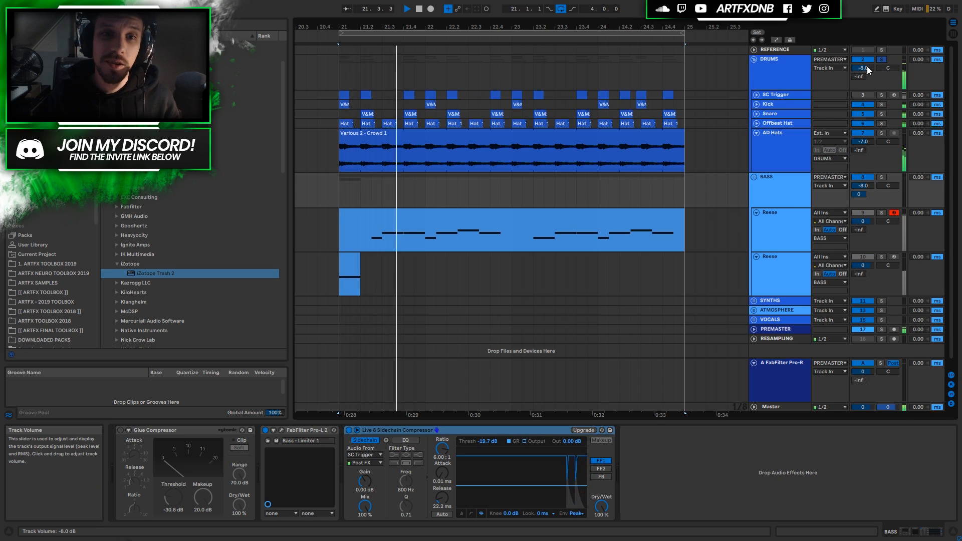
# Step: Collapse the DRUMS group and delete the Glue Compressor from the BASS group
pyautogui.click(755, 60)
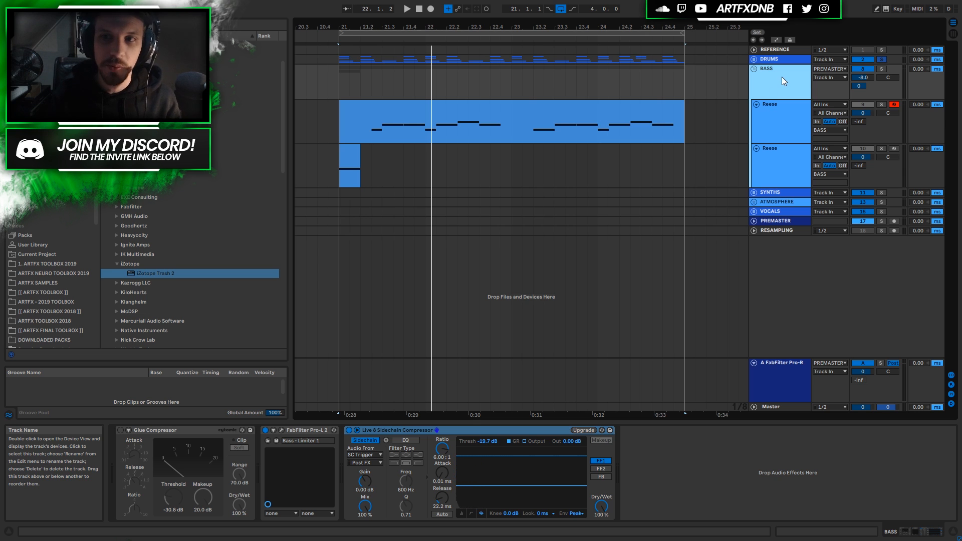
pyautogui.click(165, 430)
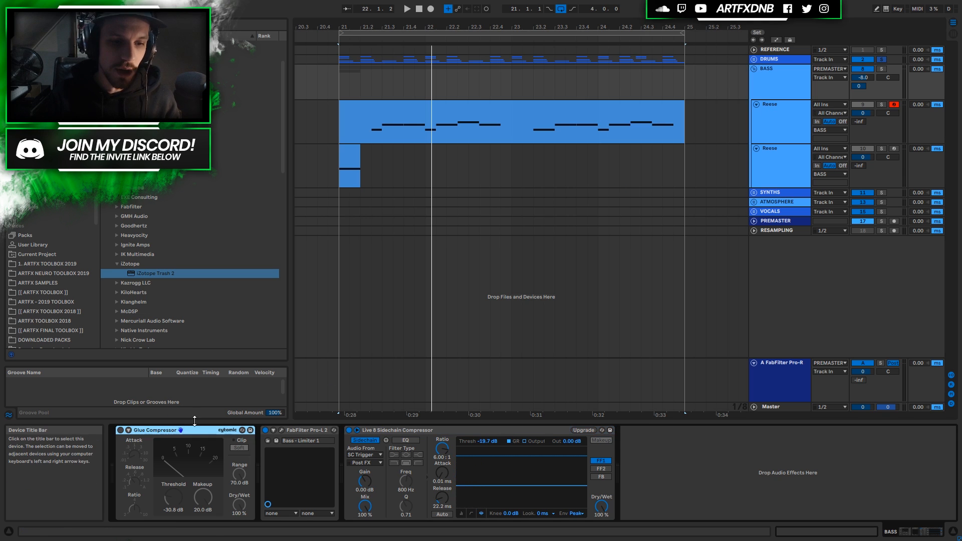
pyautogui.press('Delete')
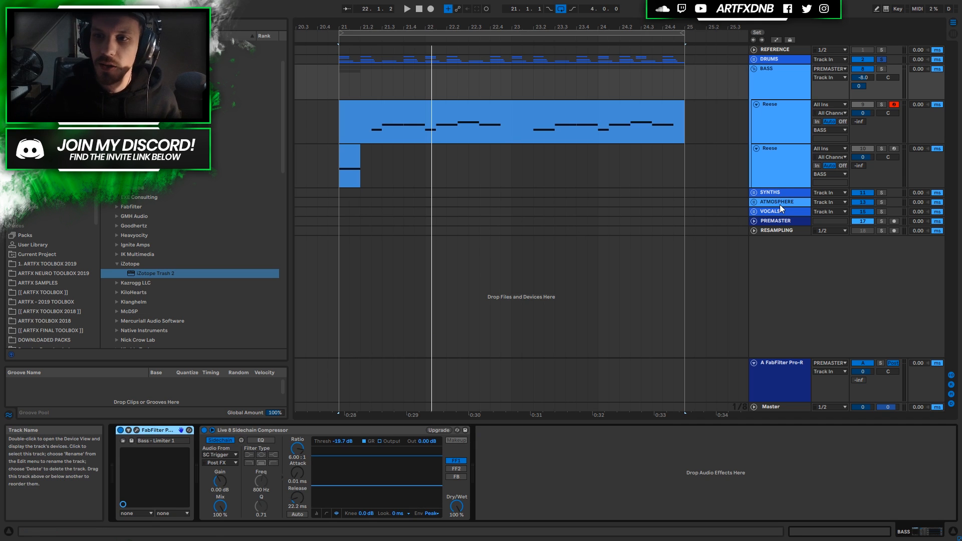
# Step: Compare the device chains of the two Reese tracks in the BASS group
pyautogui.click(769, 116)
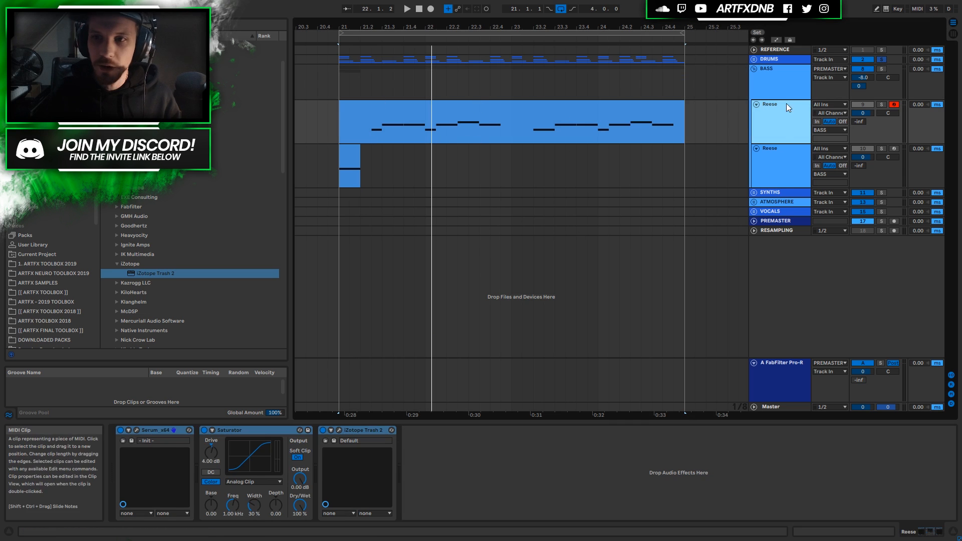
pyautogui.click(779, 165)
pyautogui.click(778, 123)
pyautogui.click(780, 161)
pyautogui.click(779, 125)
pyautogui.click(775, 165)
pyautogui.click(771, 129)
pyautogui.click(772, 160)
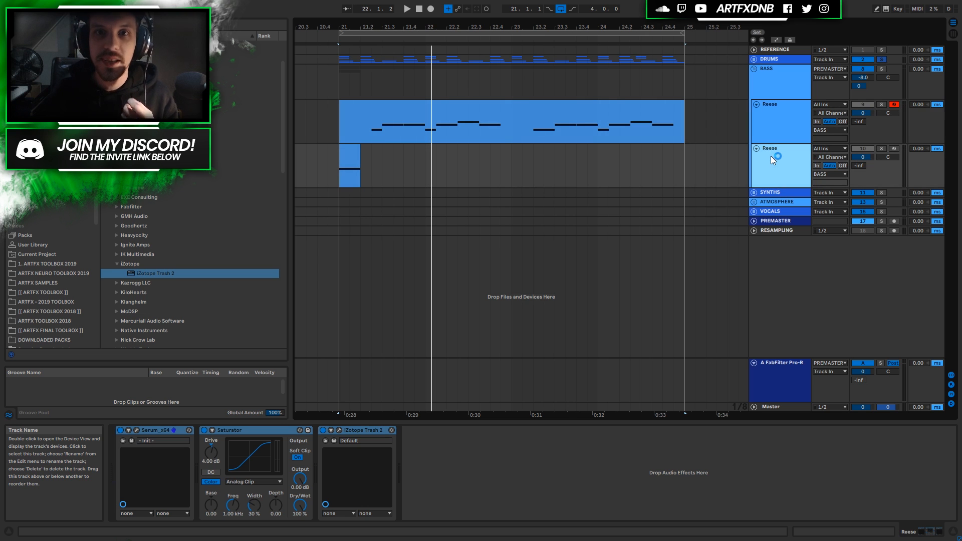
pyautogui.click(777, 111)
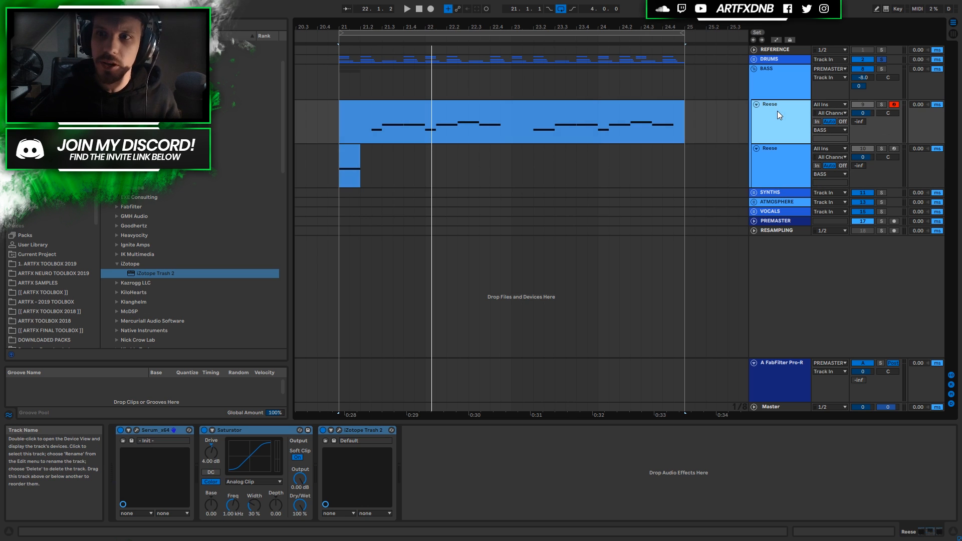
# Step: Solo the first Reese track, and in its Serum enable oscillator B with octave and semitones at 0
pyautogui.click(883, 105)
pyautogui.doubleClick(350, 128)
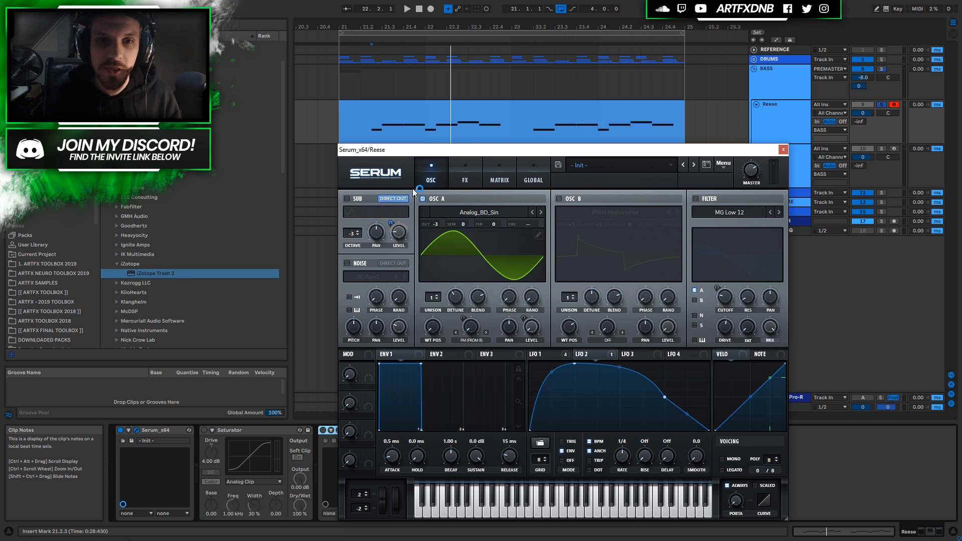
pyautogui.click(581, 210)
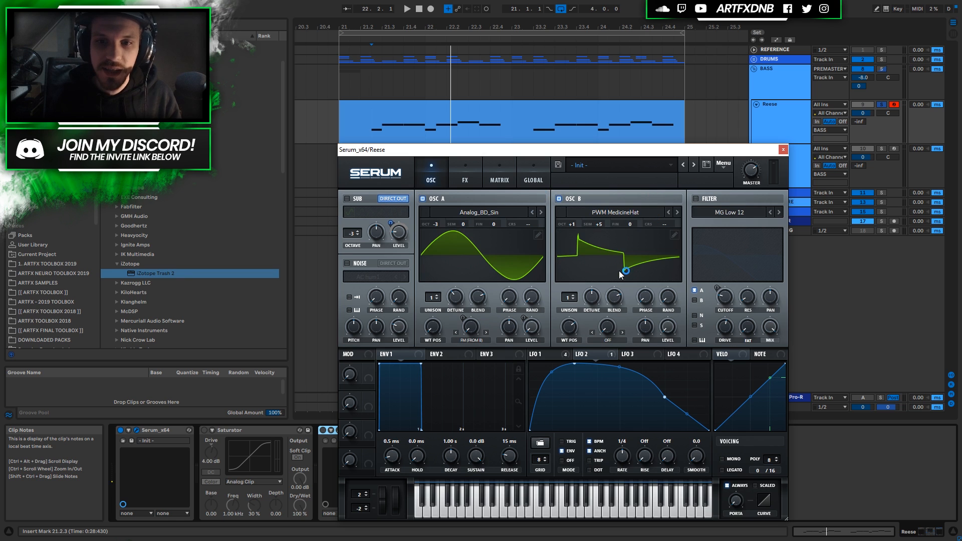
pyautogui.moveTo(578, 224); pyautogui.dragTo(603, 254)
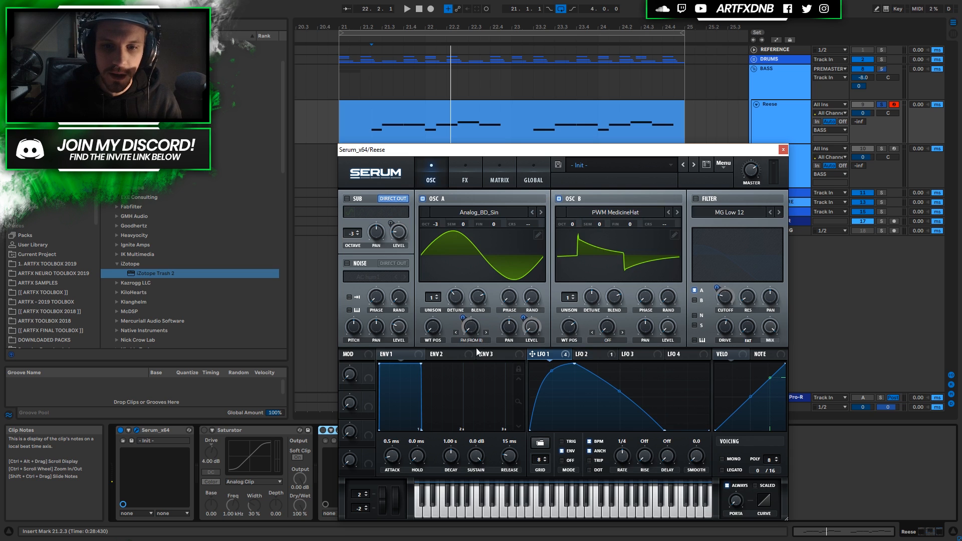
# Step: Reactivate the bypassed LFO 1 modulation on oscillator A's warp and level, and audition the bass
pyautogui.rightClick(470, 326)
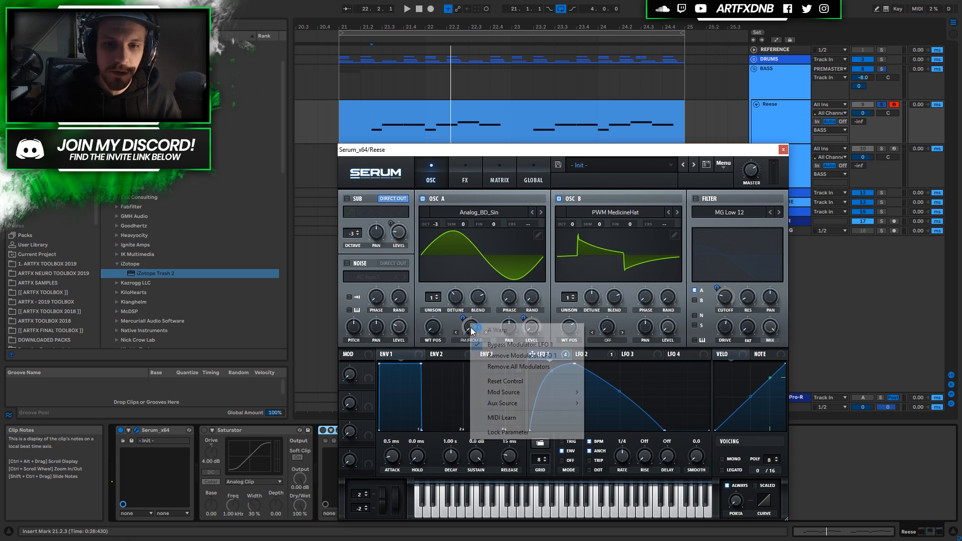
pyautogui.click(534, 345)
pyautogui.rightClick(534, 329)
pyautogui.click(542, 344)
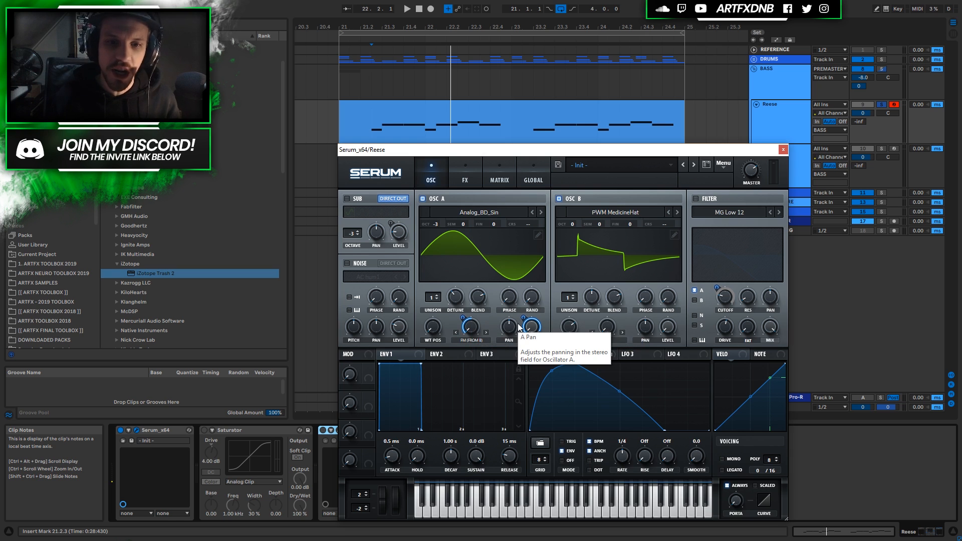
pyautogui.press('space')
pyautogui.press('space')
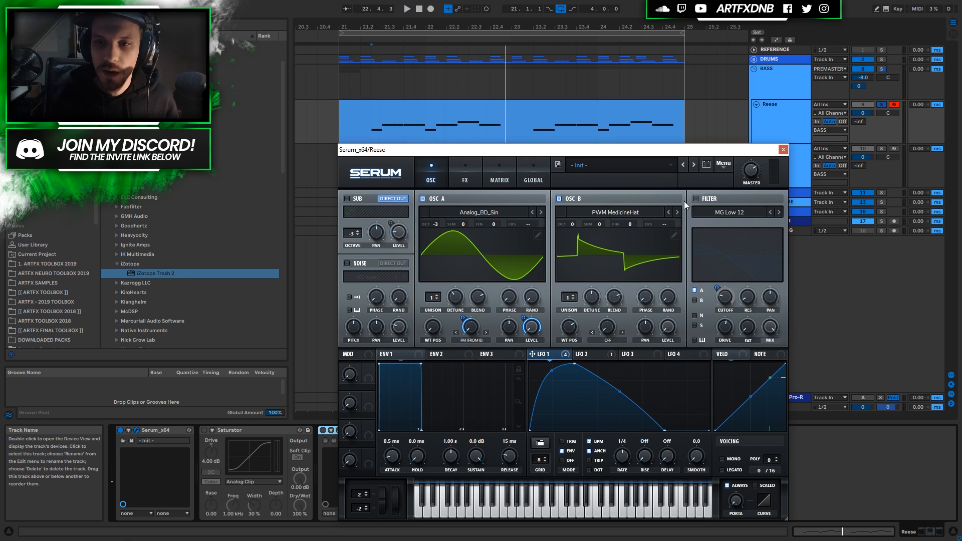
# Step: Enable Serum's MG Low 12 filter, reactivate the modulation on its cutoff, and audition the loop
pyautogui.click(697, 199)
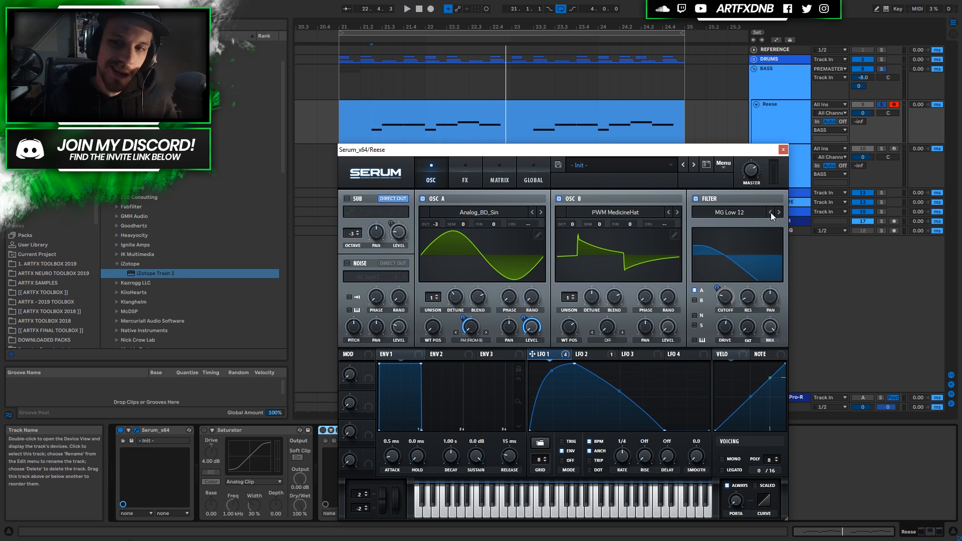
pyautogui.rightClick(725, 294)
pyautogui.click(767, 314)
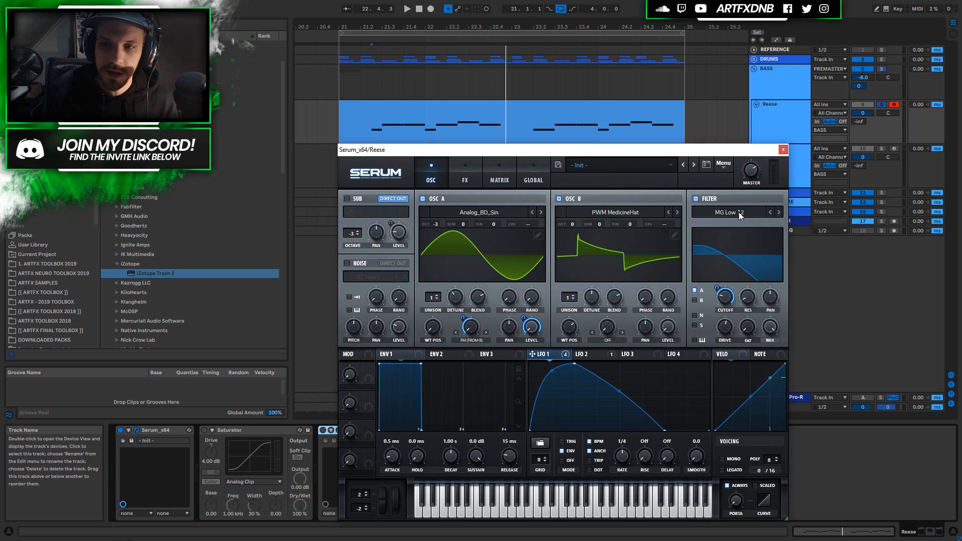
pyautogui.press('space')
pyautogui.press('space')
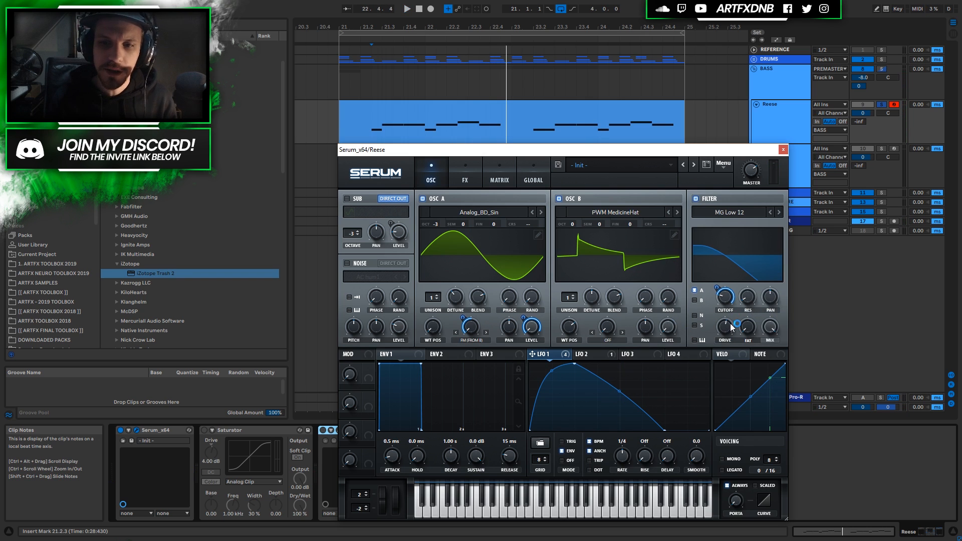
# Step: Turn on Serum's Diode 1 distortion effect, return to the oscillator view, and play the bass loop
pyautogui.click(461, 173)
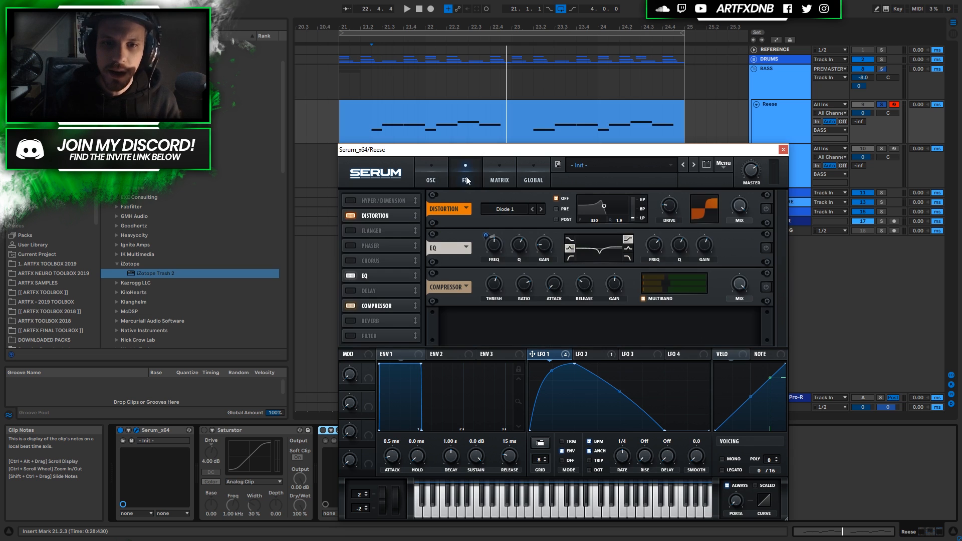
pyautogui.click(766, 209)
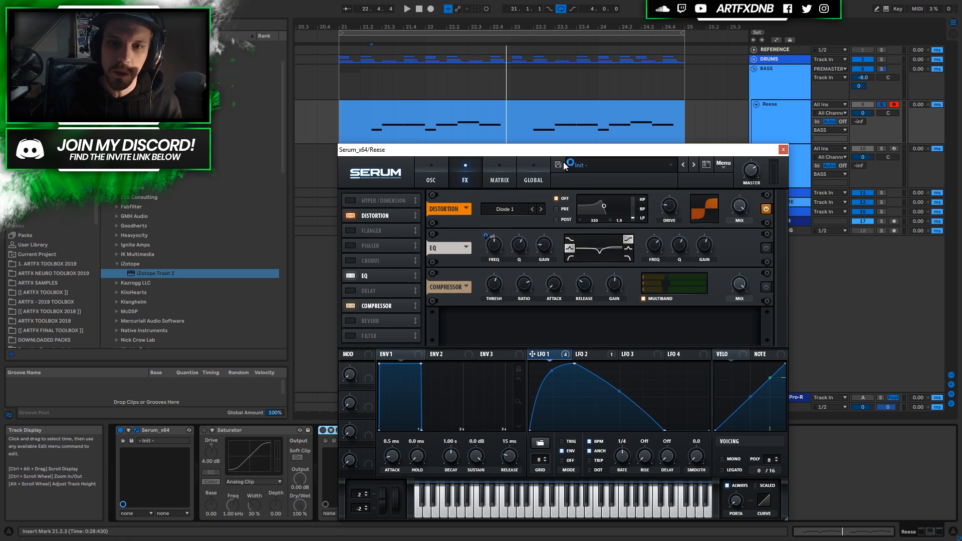
pyautogui.click(435, 172)
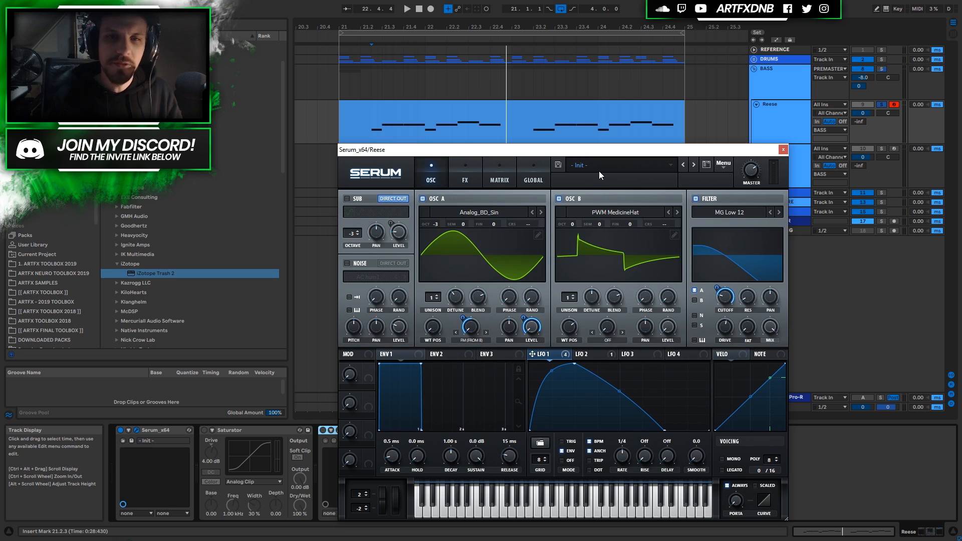
pyautogui.press('space')
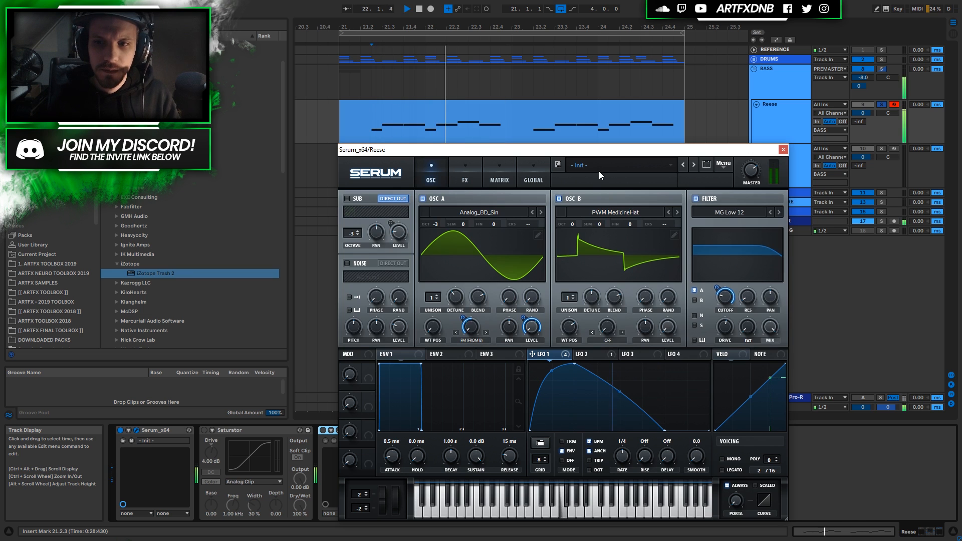
pyautogui.press('space')
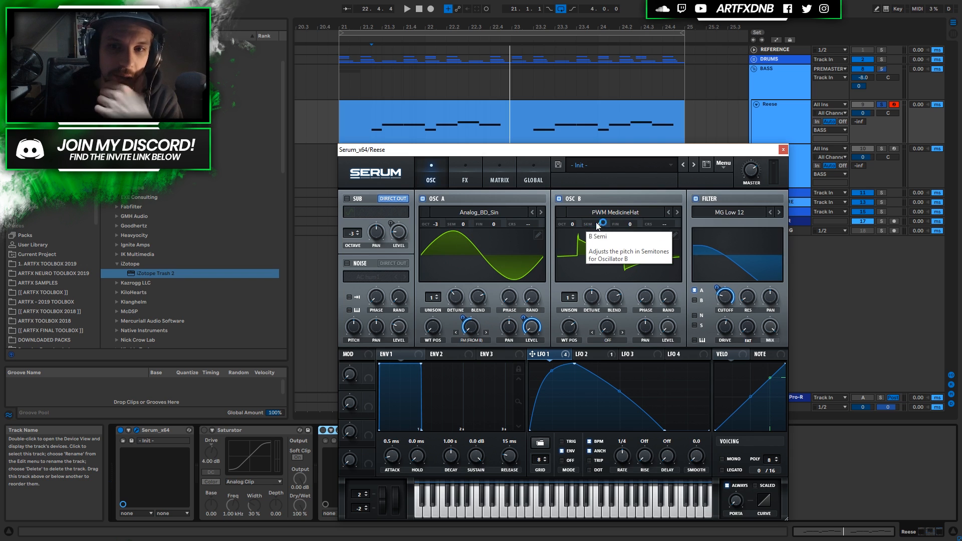
# Step: Try oscillator B at +3 semitones, audition it, and reset the semitones to 0 for comparison
pyautogui.moveTo(600, 224); pyautogui.dragTo(600, 219)
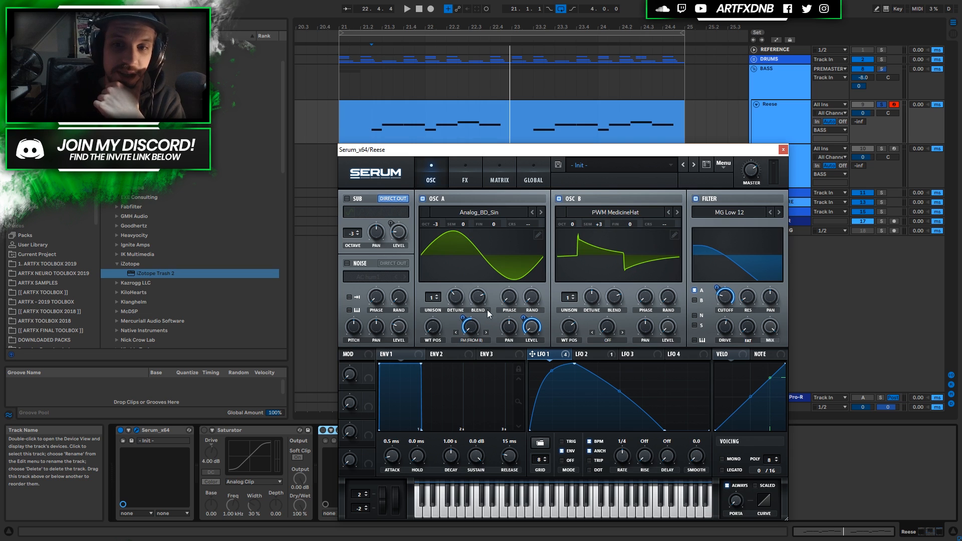
pyautogui.press('space')
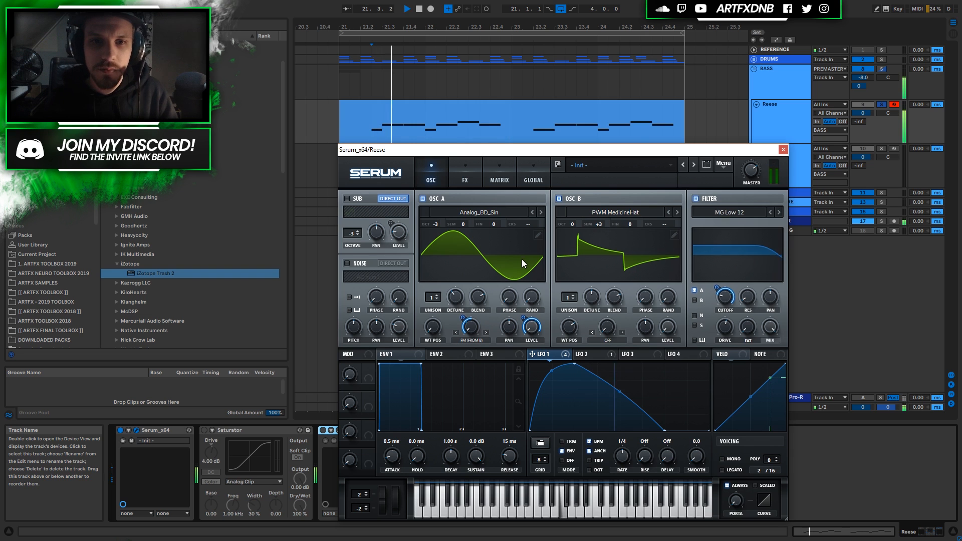
pyautogui.press('space')
pyautogui.click(600, 225)
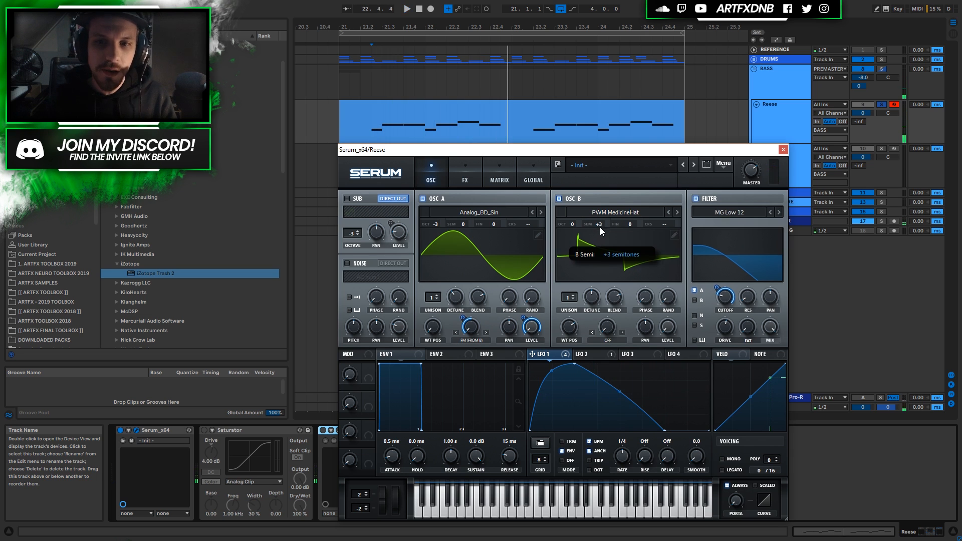
pyautogui.press('space')
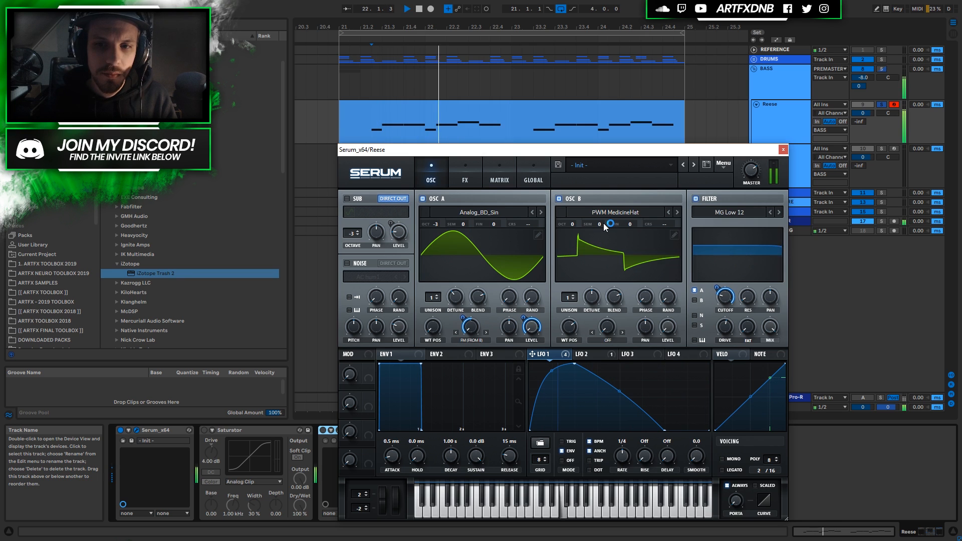
# Step: Raise oscillator B's octave to +1, audition it with +3 semitones, and reset the semitones to 0 for comparison
pyautogui.moveTo(603, 223); pyautogui.dragTo(575, 224)
pyautogui.press('space')
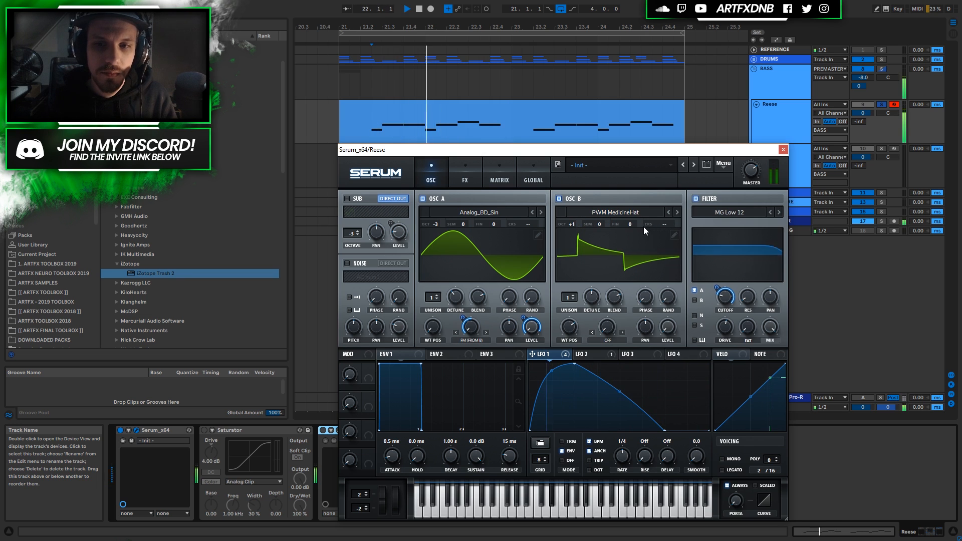
pyautogui.moveTo(603, 223); pyautogui.dragTo(604, 211)
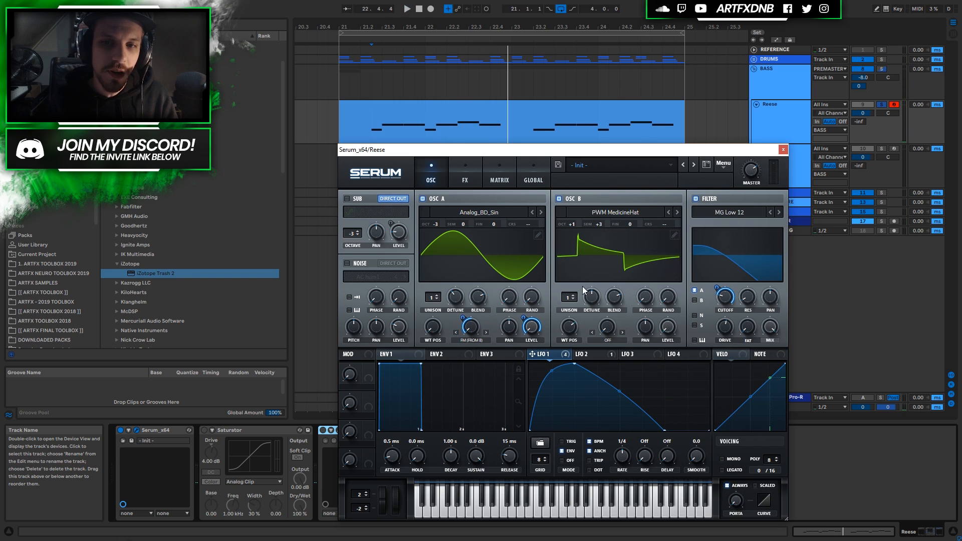
pyautogui.press('space')
pyautogui.doubleClick(602, 224)
pyautogui.press('space')
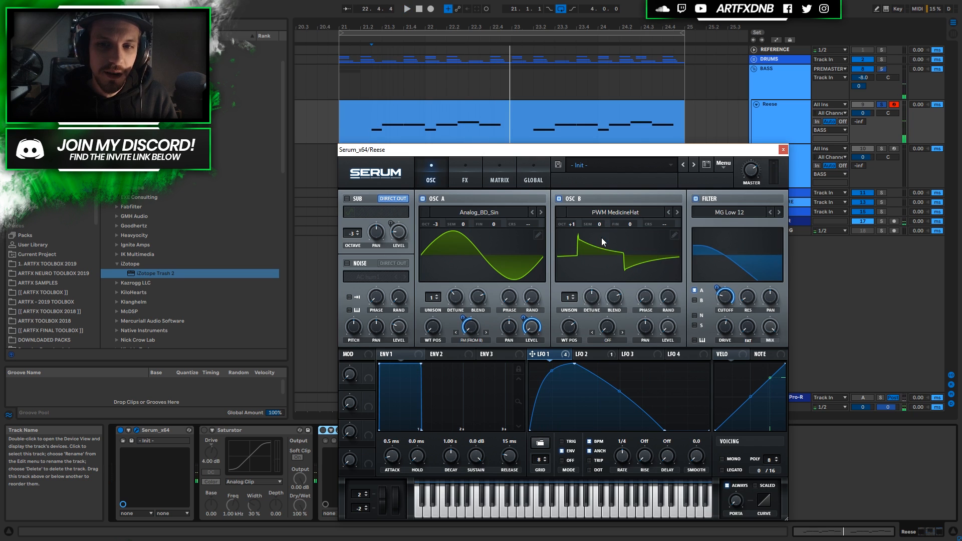
# Step: Set oscillator B's semitones to +5 and audition the bass loop
pyautogui.moveTo(600, 224); pyautogui.dragTo(604, 197)
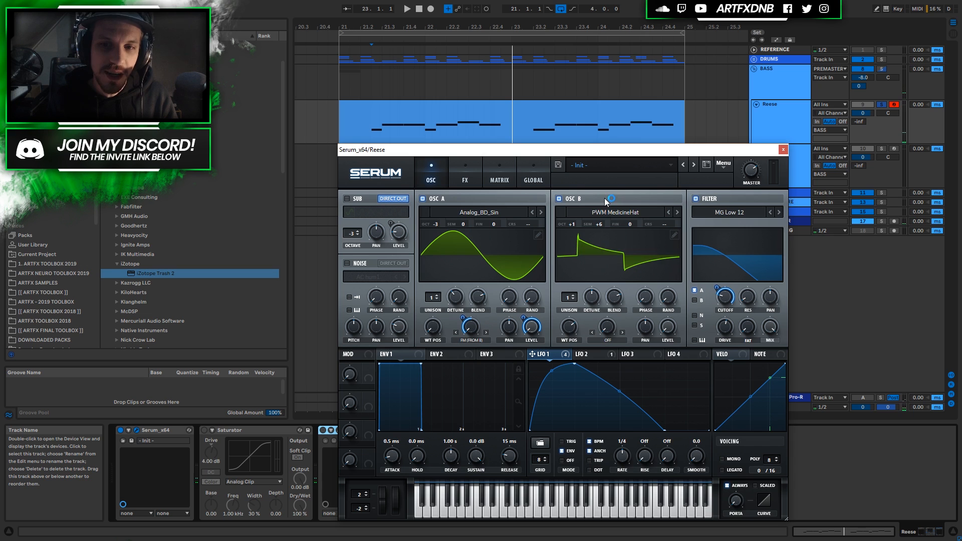
pyautogui.press('space')
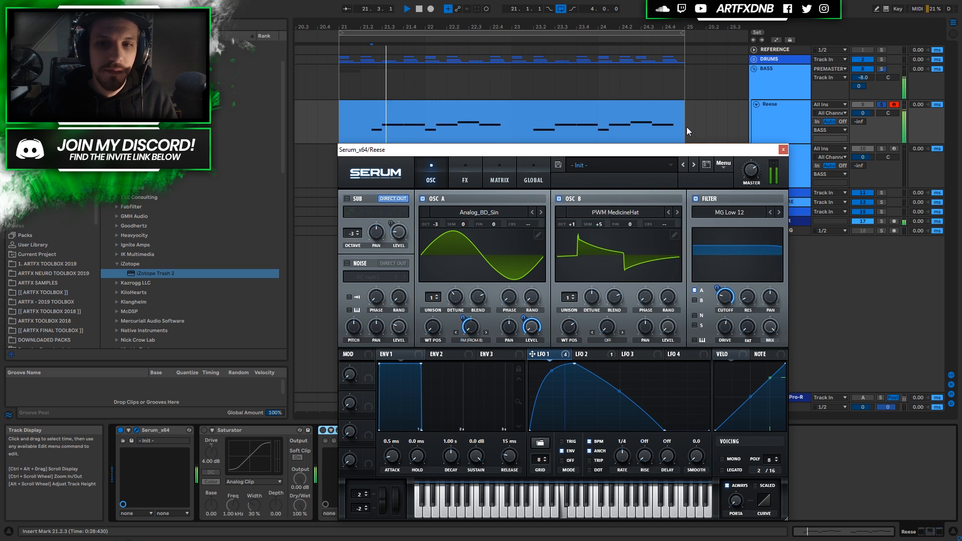
pyautogui.press('space')
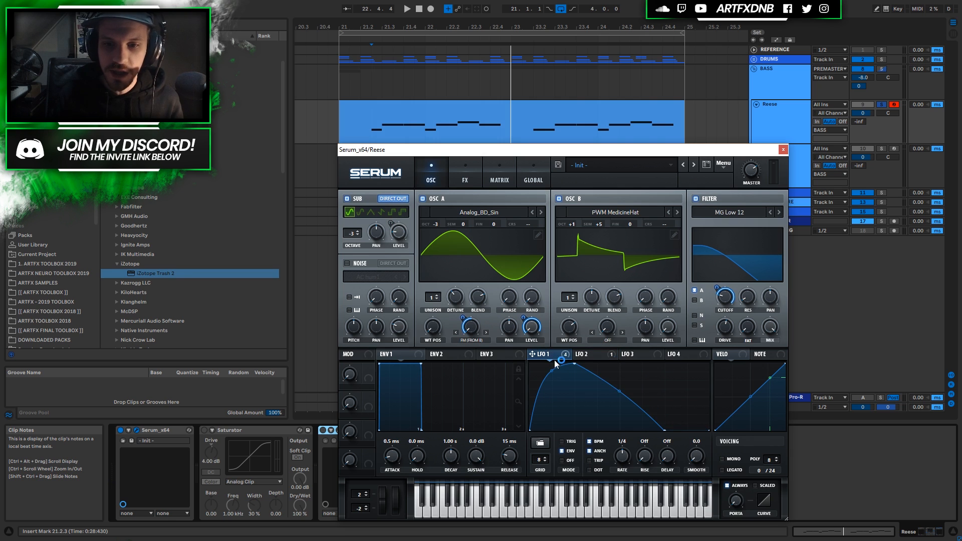
# Step: Show LFO 2 and reactivate its bypassed modulation on the sub oscillator's level
pyautogui.click(581, 357)
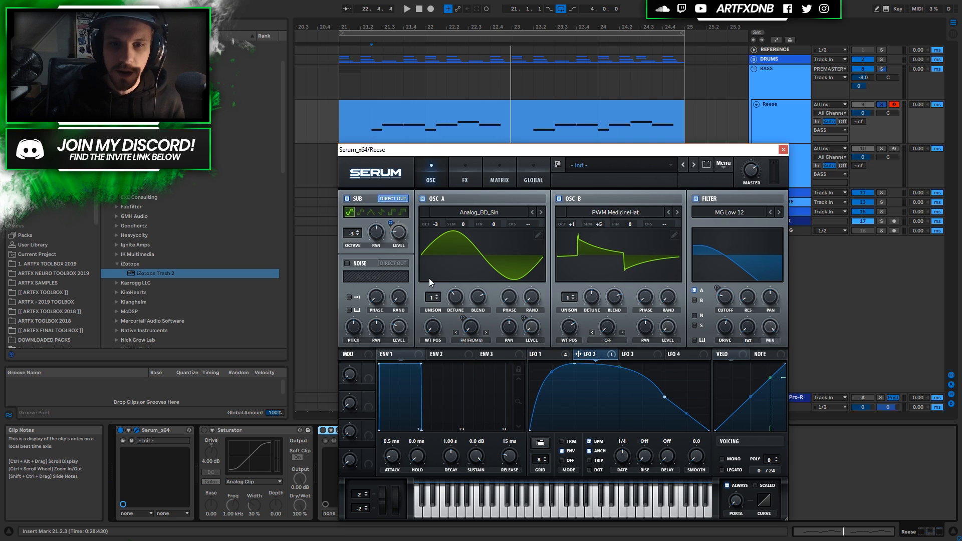
pyautogui.rightClick(399, 231)
pyautogui.click(471, 250)
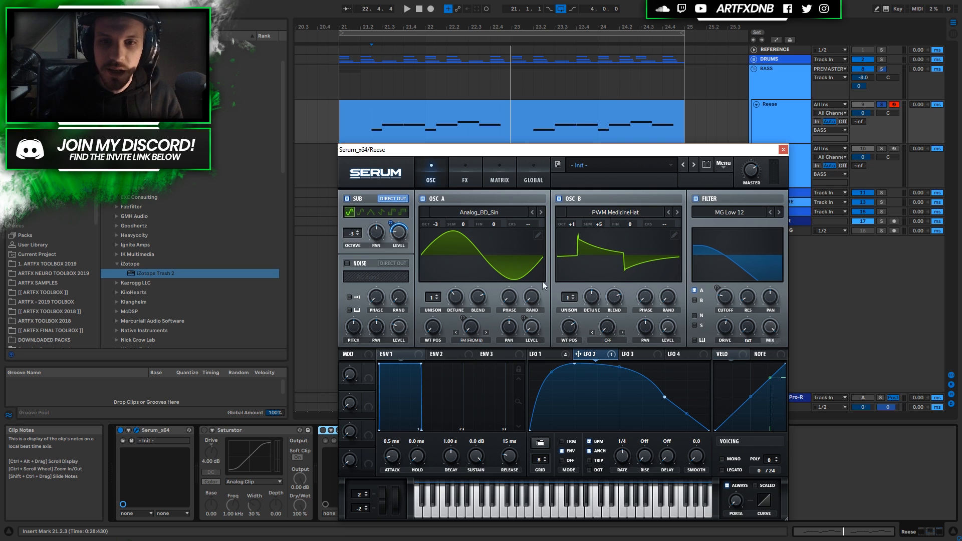
# Step: Set oscillator A's unison to 2 voices with 0.14 detune, check its global unison width, and return to the oscillator view
pyautogui.click(434, 298)
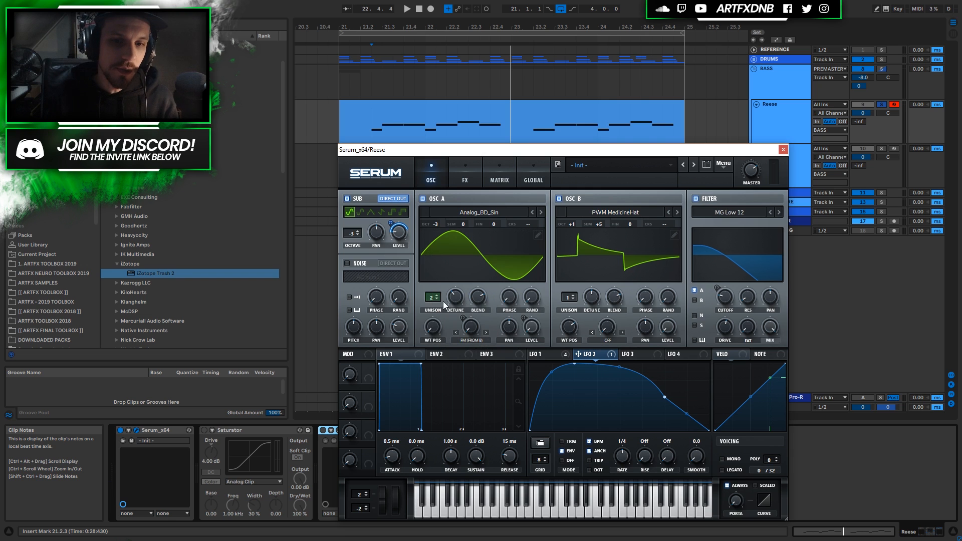
pyautogui.moveTo(457, 298); pyautogui.dragTo(457, 300)
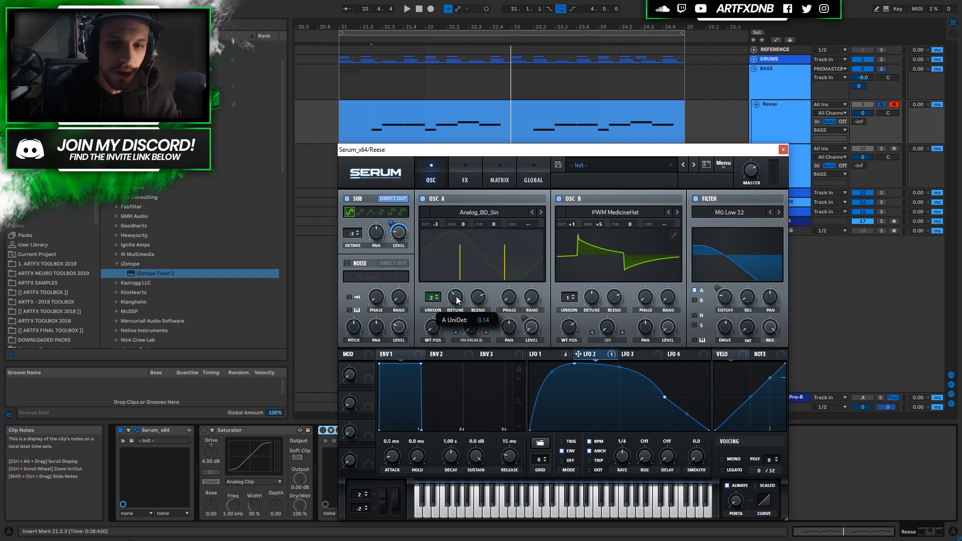
pyautogui.click(535, 176)
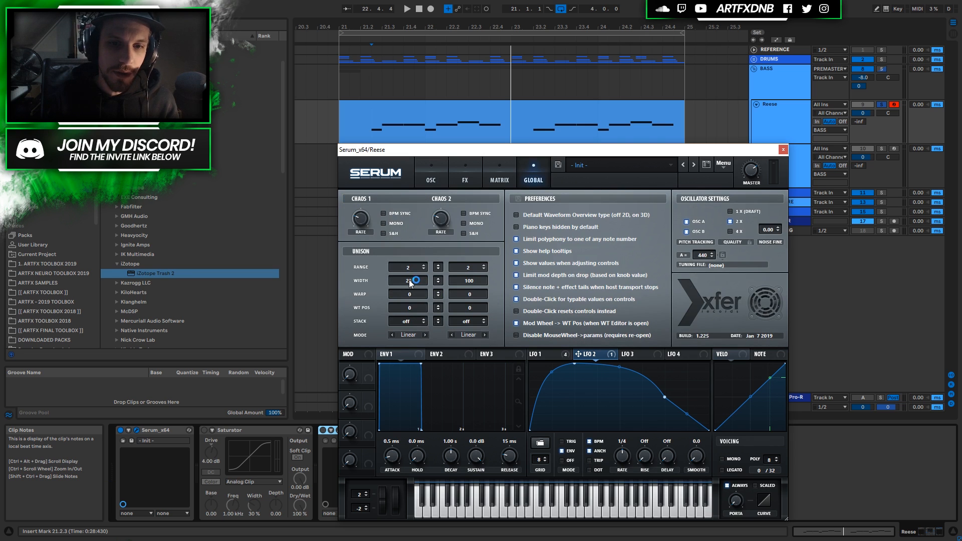
pyautogui.click(446, 173)
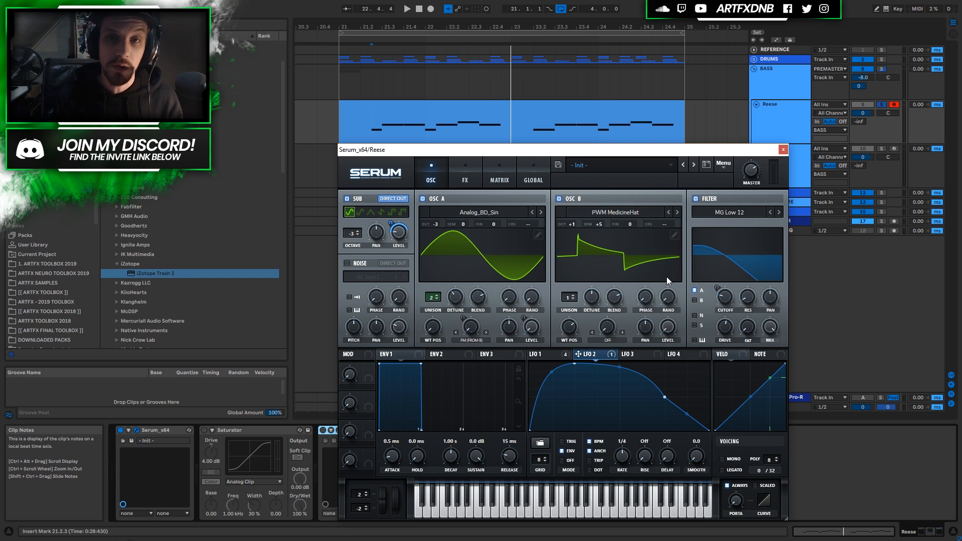
# Step: Check oscillator B's phase control and audition the bass loop with oscillator A at 2 unison voices
pyautogui.moveTo(647, 297)
pyautogui.mouseDown()
pyautogui.moveTo(636, 211)
pyautogui.moveTo(622, 264)
pyautogui.moveTo(622, 210)
pyautogui.moveTo(614, 281)
pyautogui.moveTo(652, 291)
pyautogui.mouseUp()
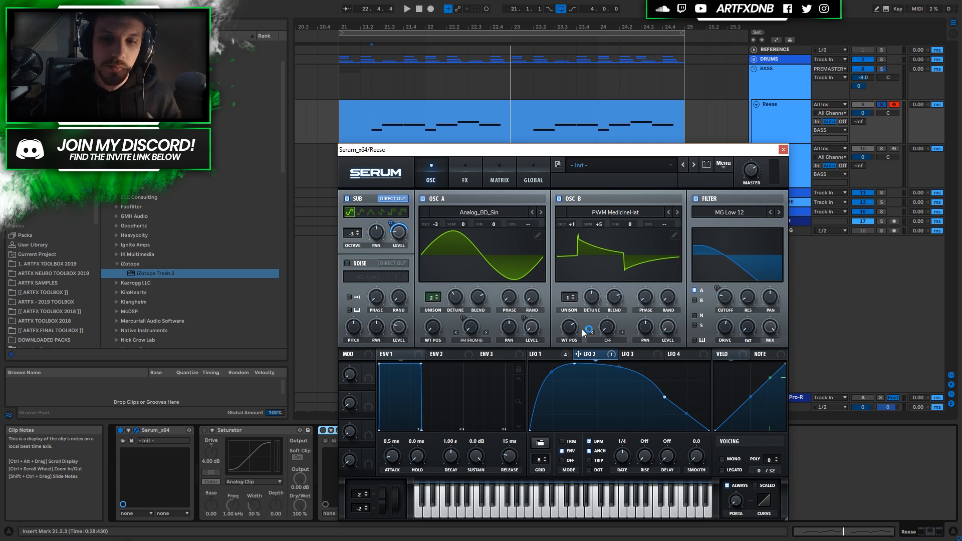
pyautogui.press('space')
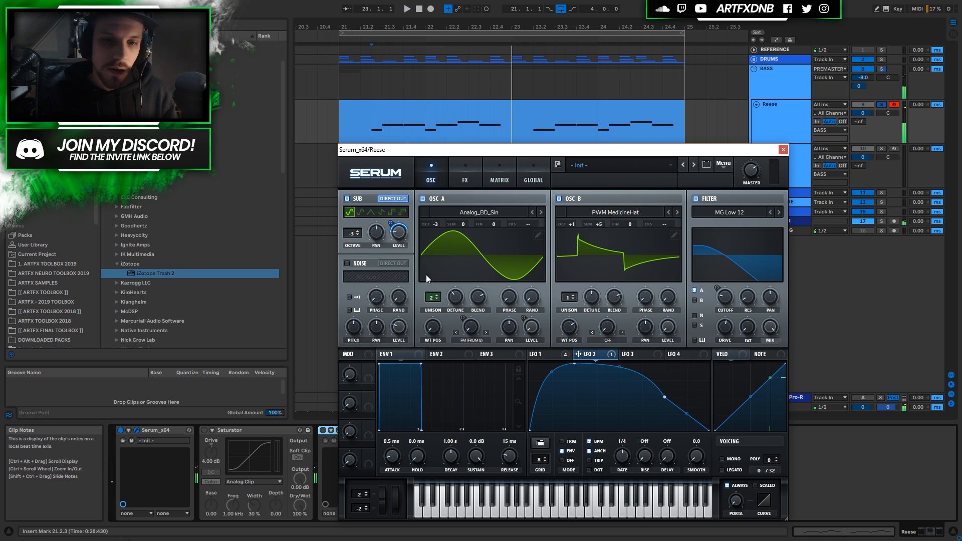
pyautogui.moveTo(433, 297)
pyautogui.mouseDown()
pyautogui.moveTo(436, 308)
pyautogui.moveTo(432, 293)
pyautogui.mouseUp()
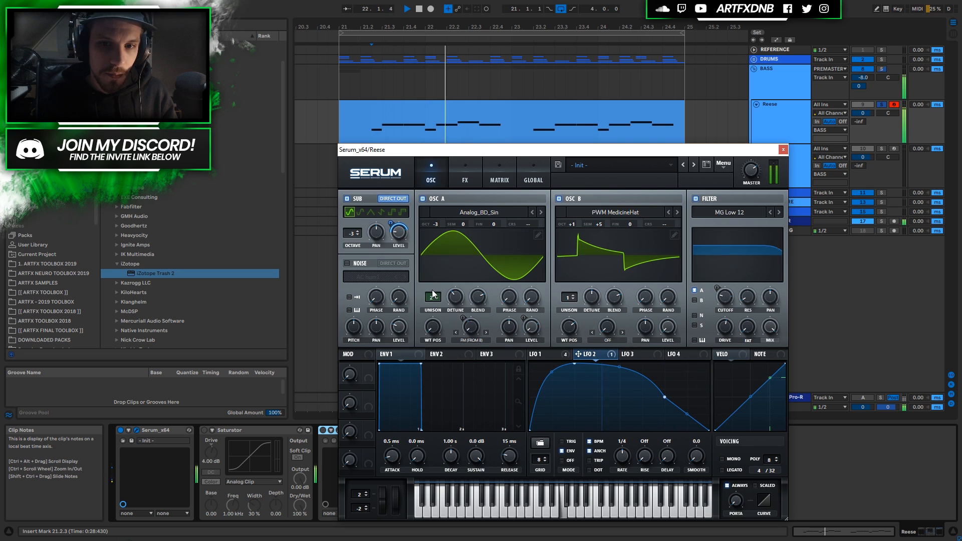
pyautogui.press('space')
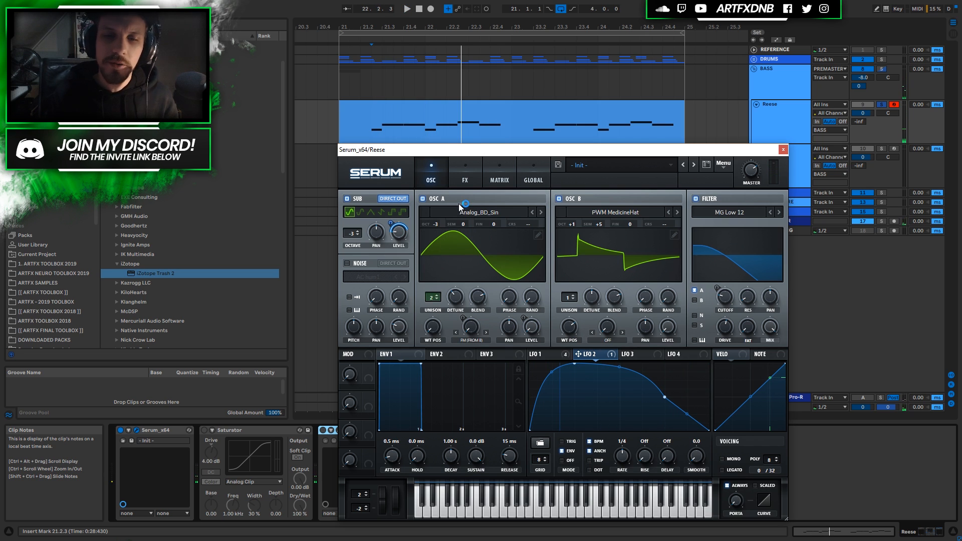
# Step: Turn on Serum's EQ effect, reactivate the LFO 1 modulation on its first band's frequency, and audition the bass loop
pyautogui.click(459, 169)
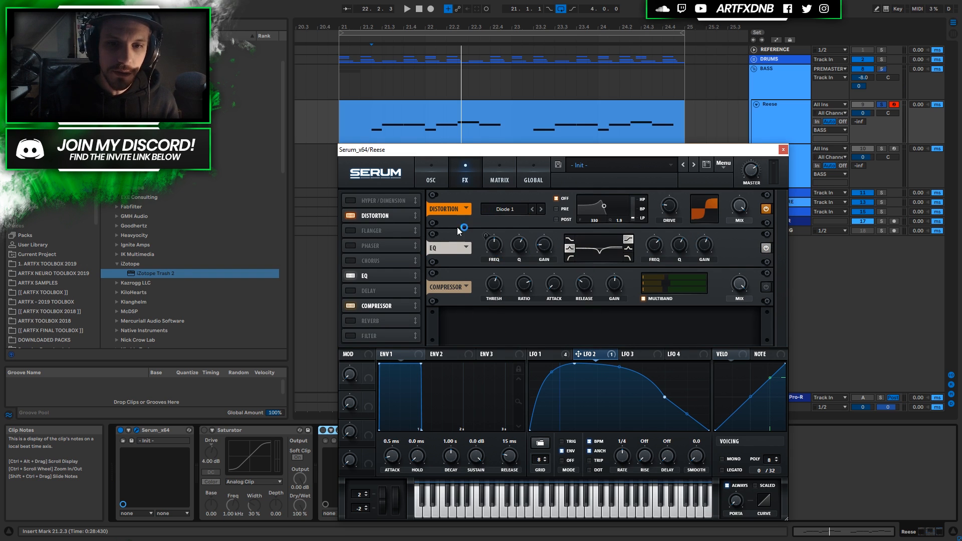
pyautogui.click(765, 248)
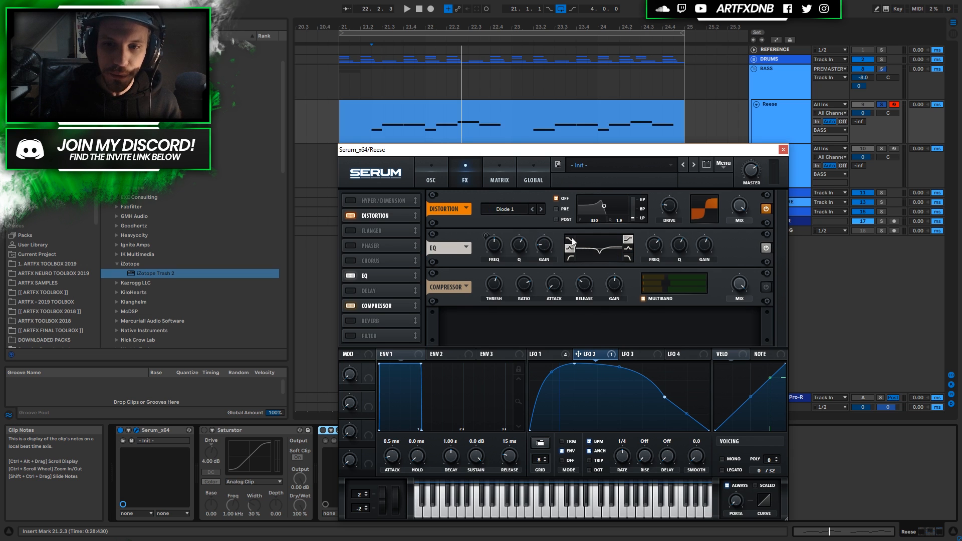
pyautogui.click(543, 354)
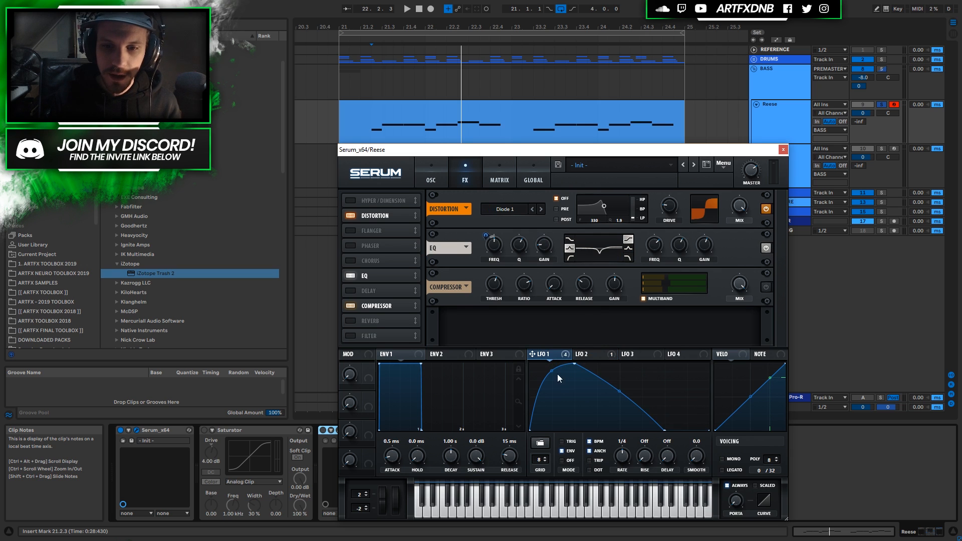
pyautogui.rightClick(501, 241)
pyautogui.click(544, 268)
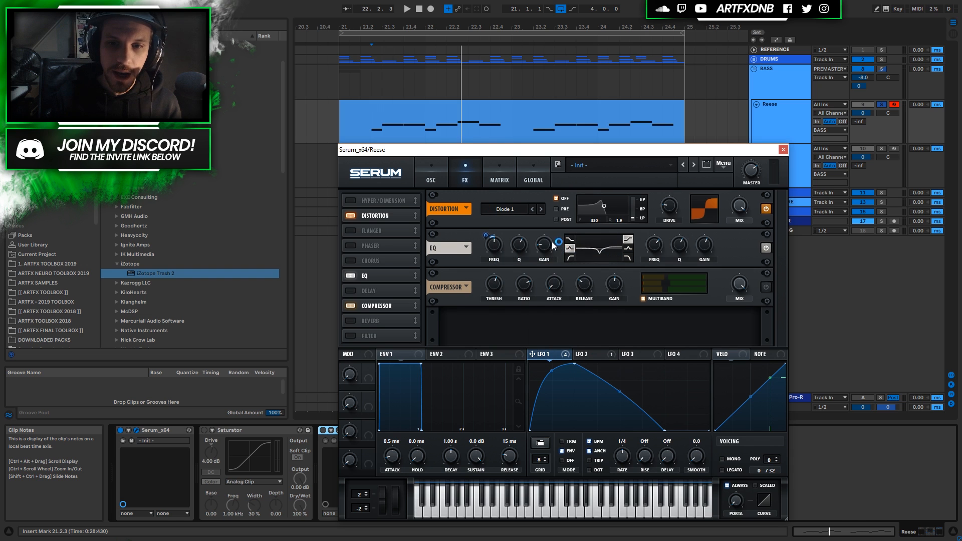
pyautogui.moveTo(591, 262); pyautogui.dragTo(595, 249)
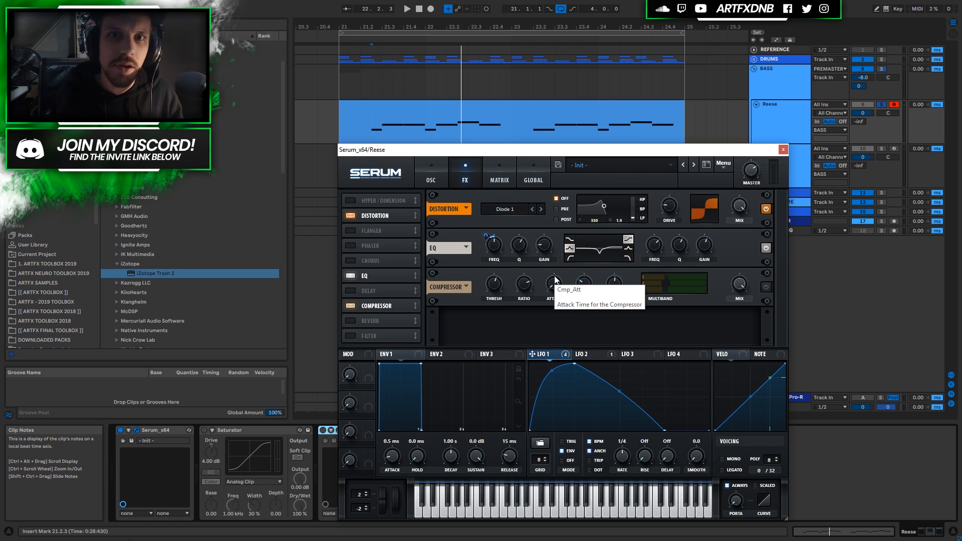
pyautogui.press('space')
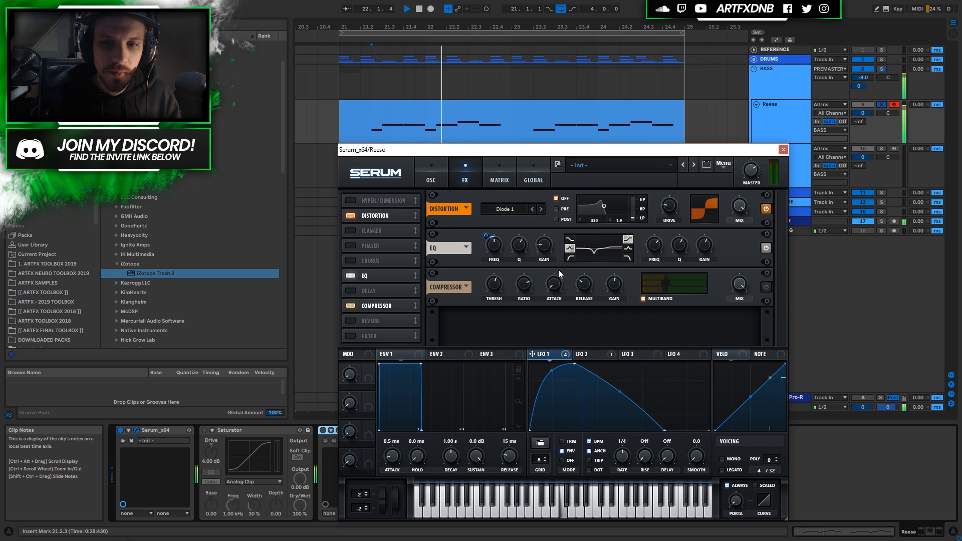
pyautogui.press('space')
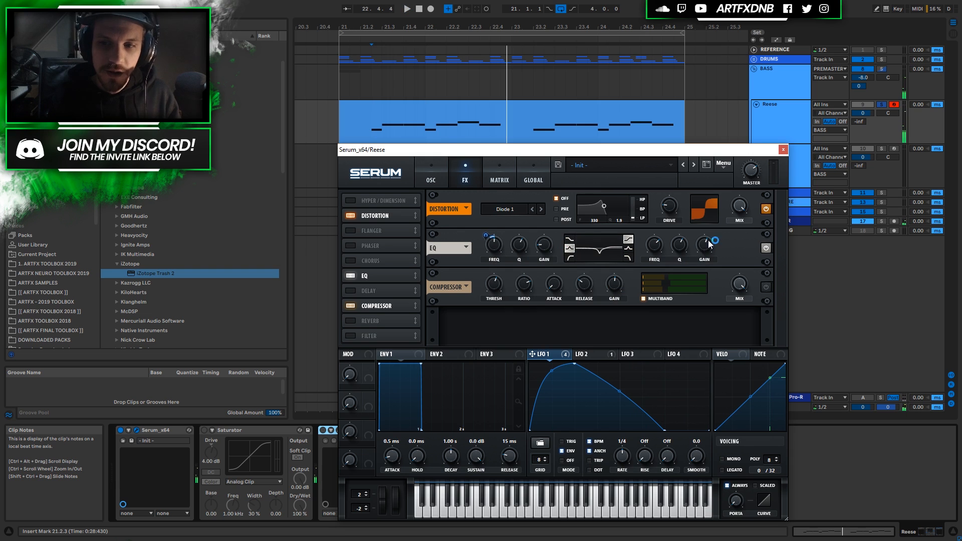
# Step: Turn on Serum's multiband compressor and audition the bass loop to compare its effect on the sound
pyautogui.press('space')
pyautogui.press('space')
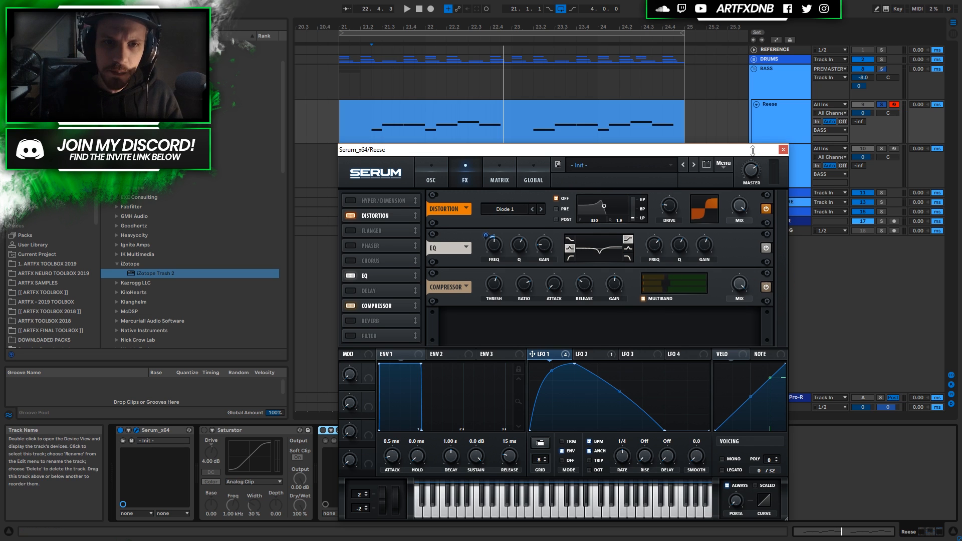
pyautogui.press('space')
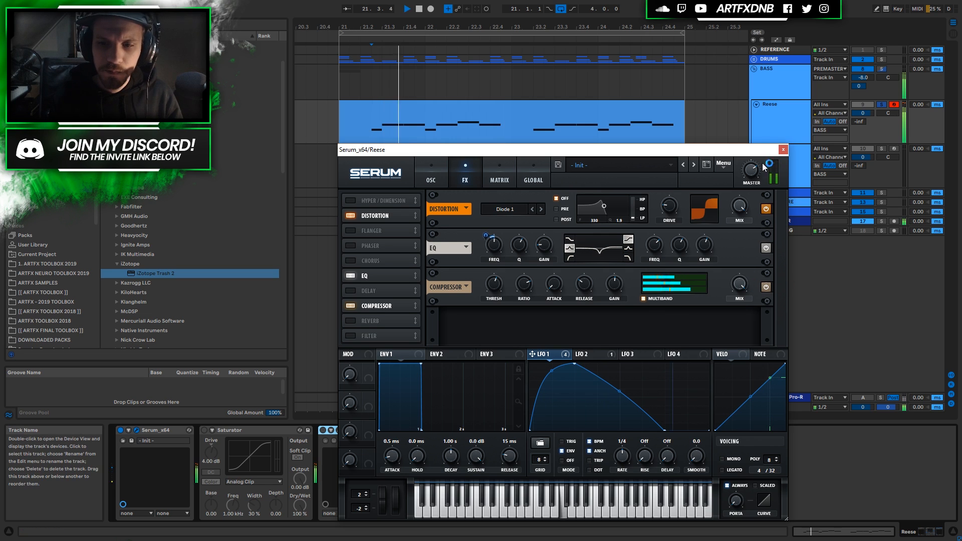
pyautogui.press('space')
pyautogui.click(766, 287)
pyautogui.press('space')
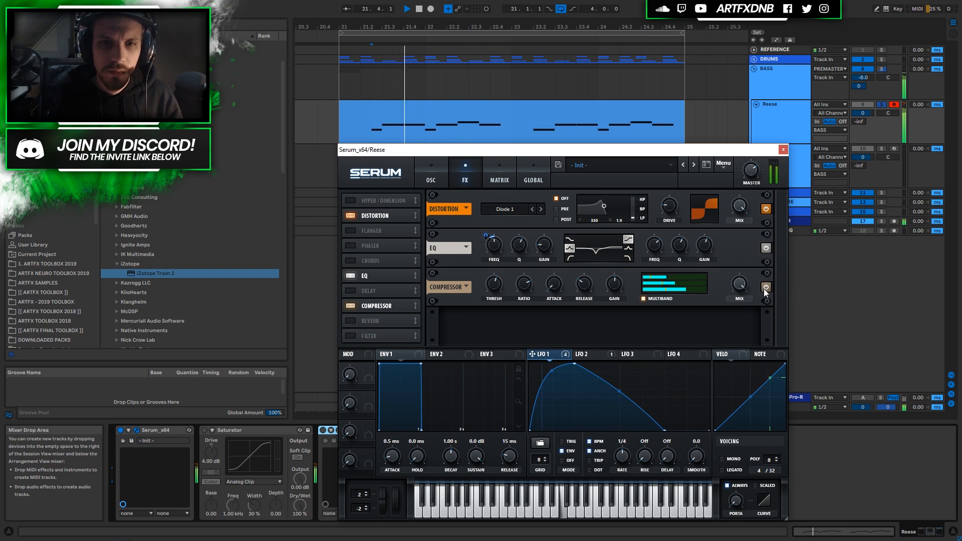
pyautogui.press('space')
# Step: Adjust the low band of the multiband compressor to 114% and audition the bass loop
pyautogui.moveTo(676, 287); pyautogui.dragTo(679, 288)
pyautogui.press('space')
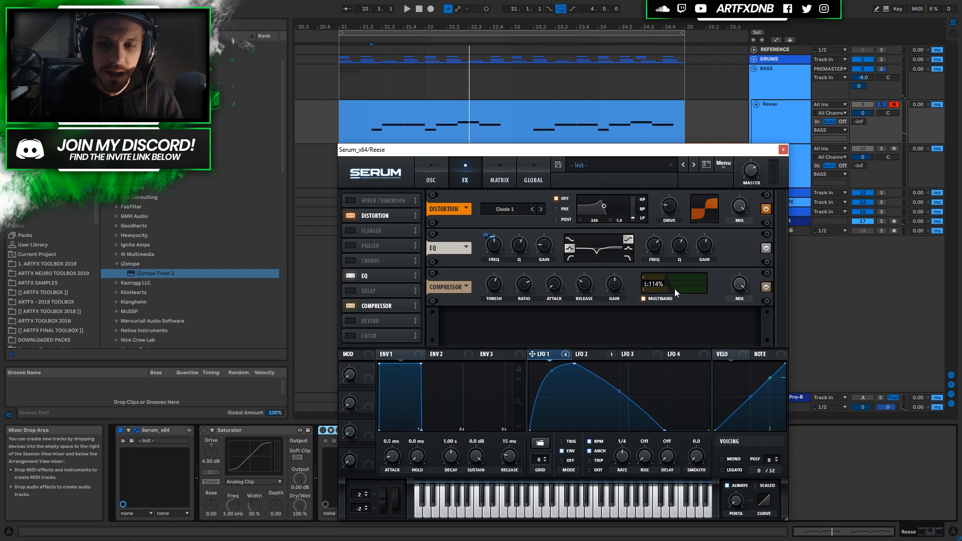
pyautogui.press('space')
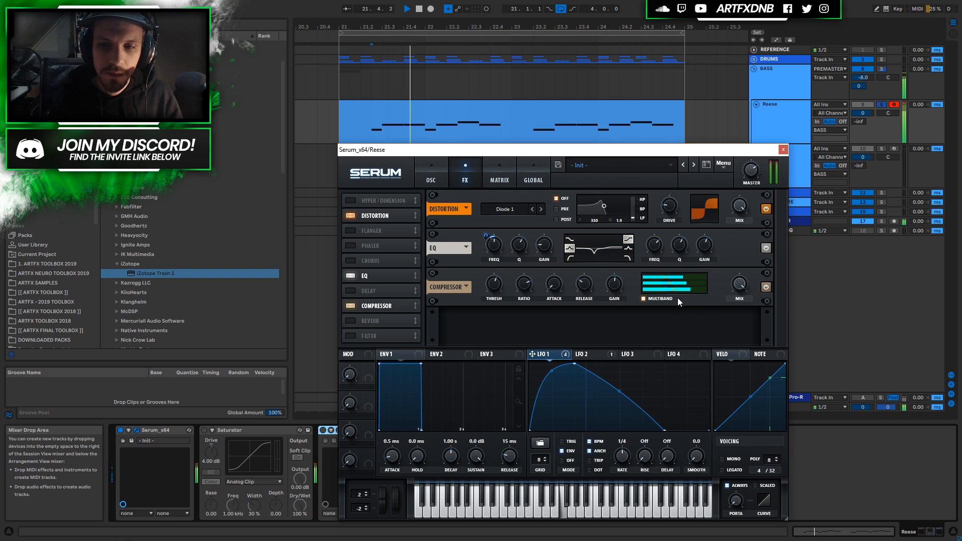
pyautogui.press('space')
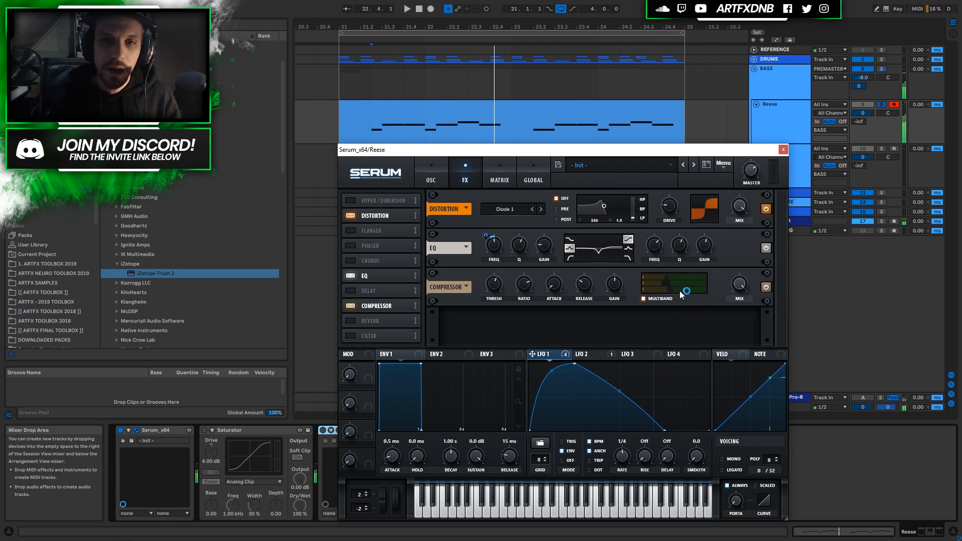
# Step: Close the Serum window, turn on the Saturator on the Reese track, and audition the bass loop
pyautogui.click(784, 149)
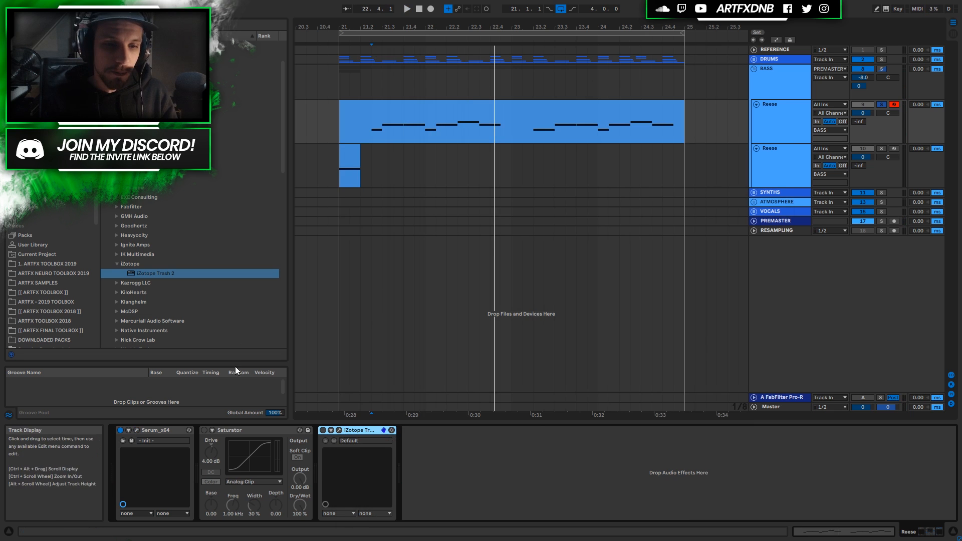
pyautogui.click(248, 430)
pyautogui.click(204, 430)
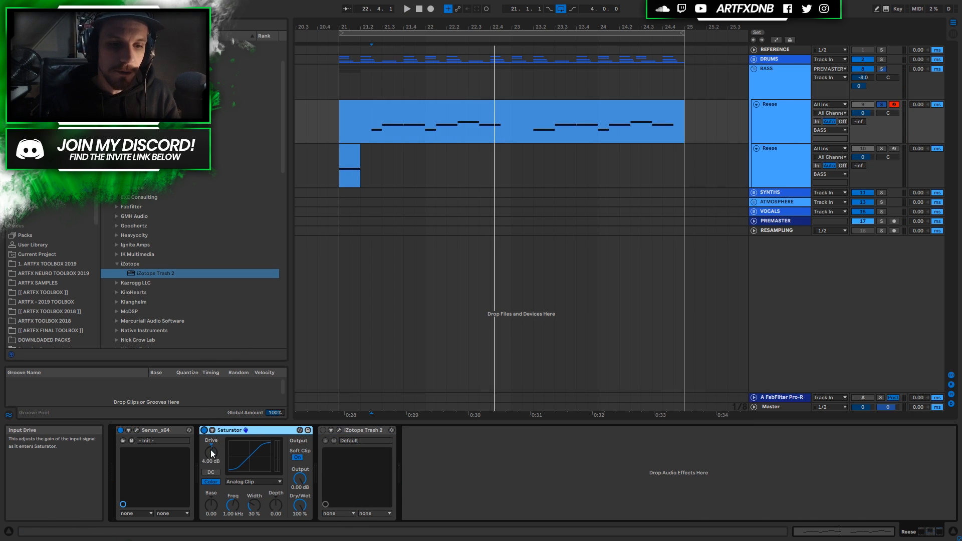
pyautogui.press('space')
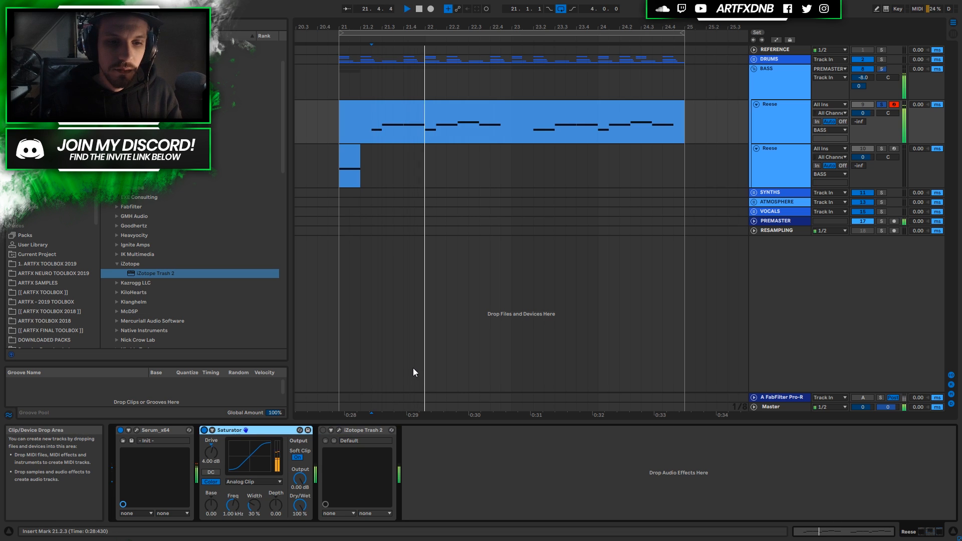
pyautogui.press('space')
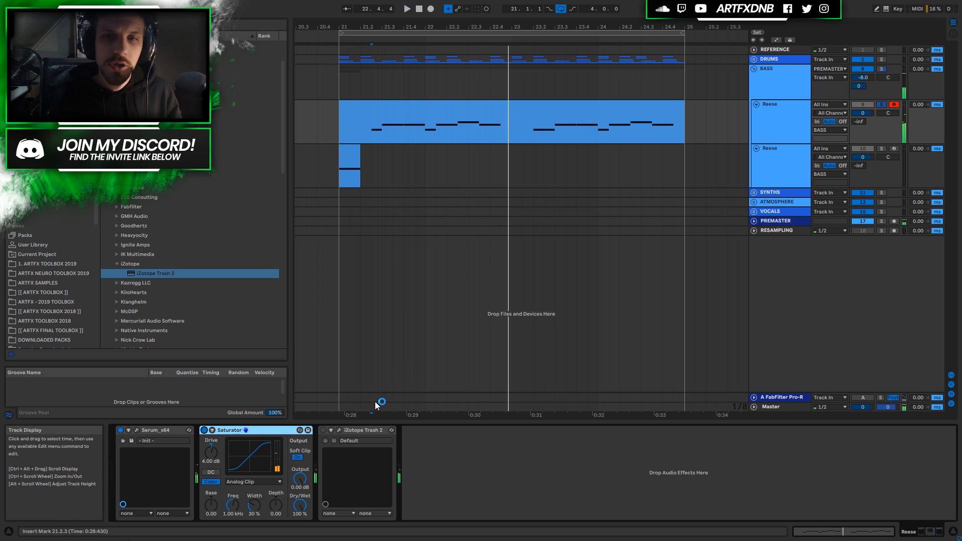
# Step: Turn on iZotope Trash 2 on the Reese track, show its interface, and play the bass loop
pyautogui.click(322, 431)
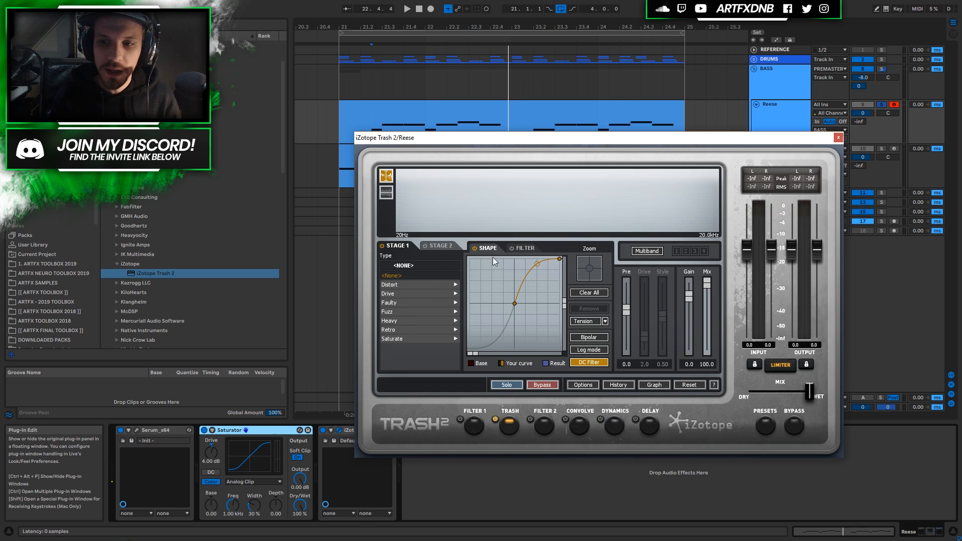
pyautogui.click(678, 108)
pyautogui.press('space')
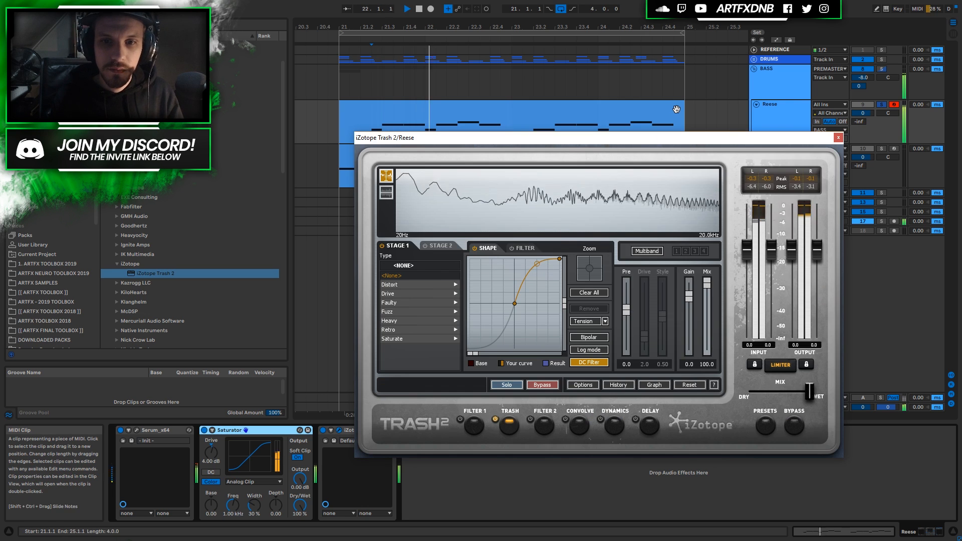
# Step: Lower the low band of Serum's multiband compressor on the Reese track to about 94% and audition the bass loop
pyautogui.click(137, 430)
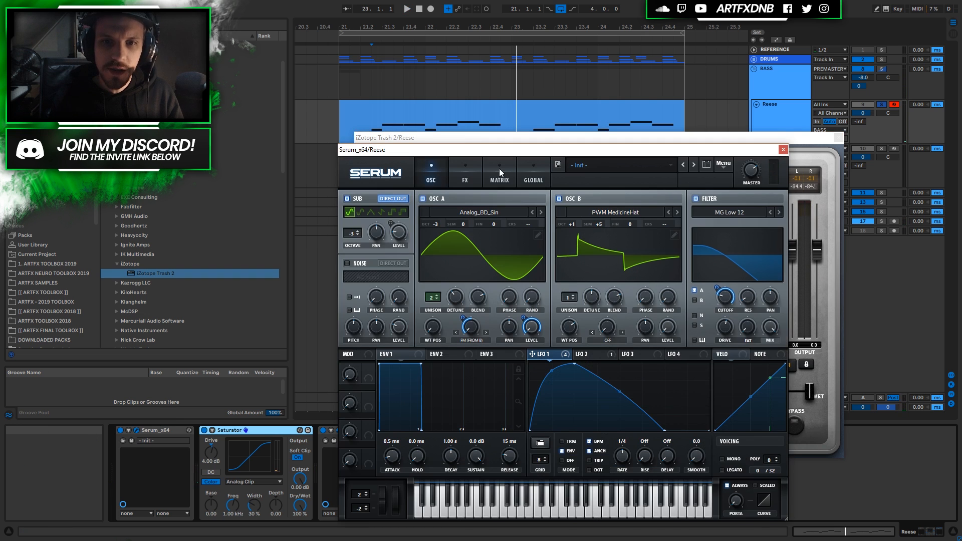
pyautogui.click(466, 172)
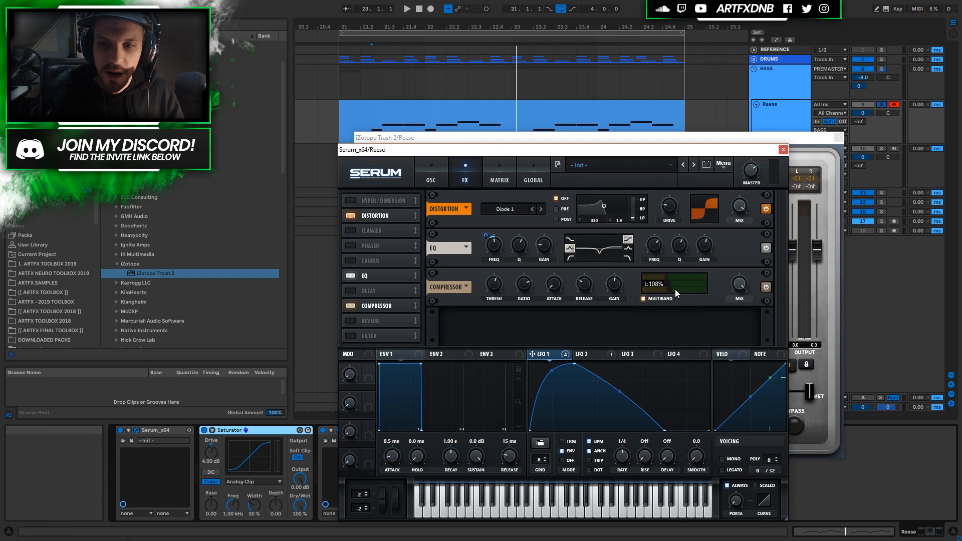
pyautogui.moveTo(671, 289); pyautogui.dragTo(673, 290)
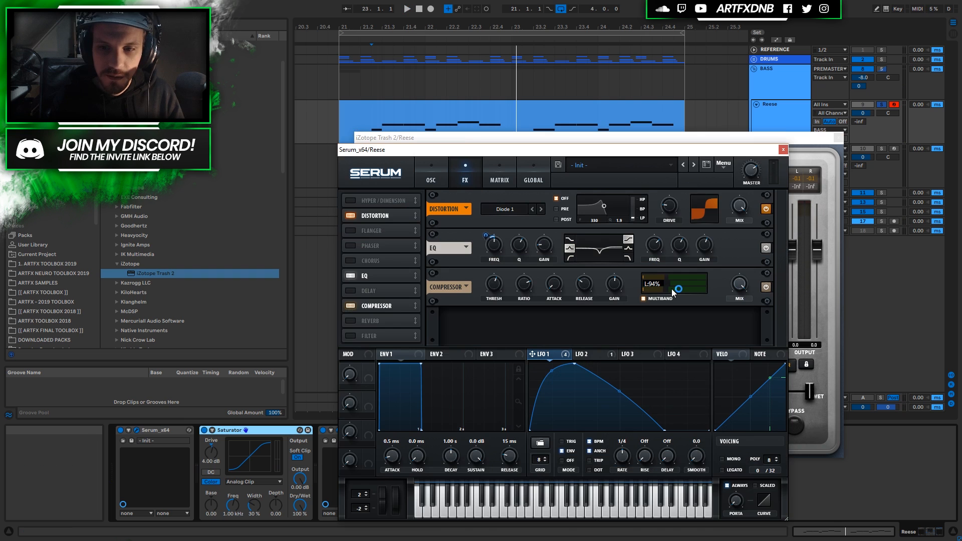
pyautogui.press('space')
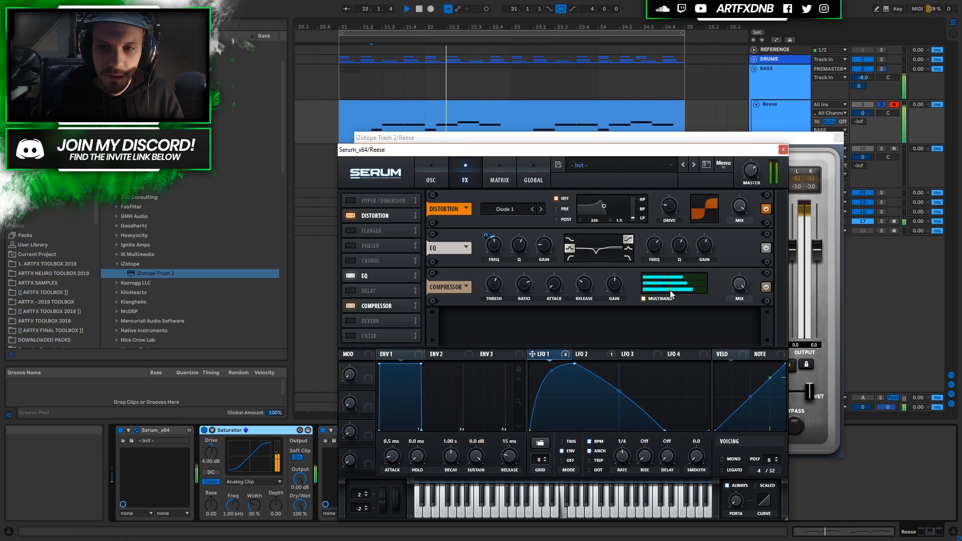
pyautogui.press('space')
# Step: Close the Serum and iZotope Trash 2 windows and play the Reese loop from bar 21
pyautogui.click(791, 152)
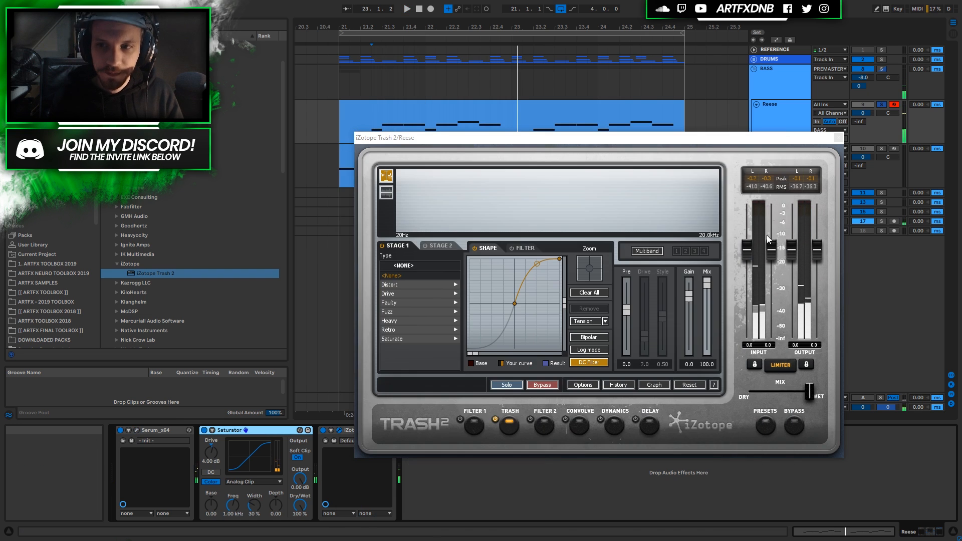
pyautogui.click(839, 137)
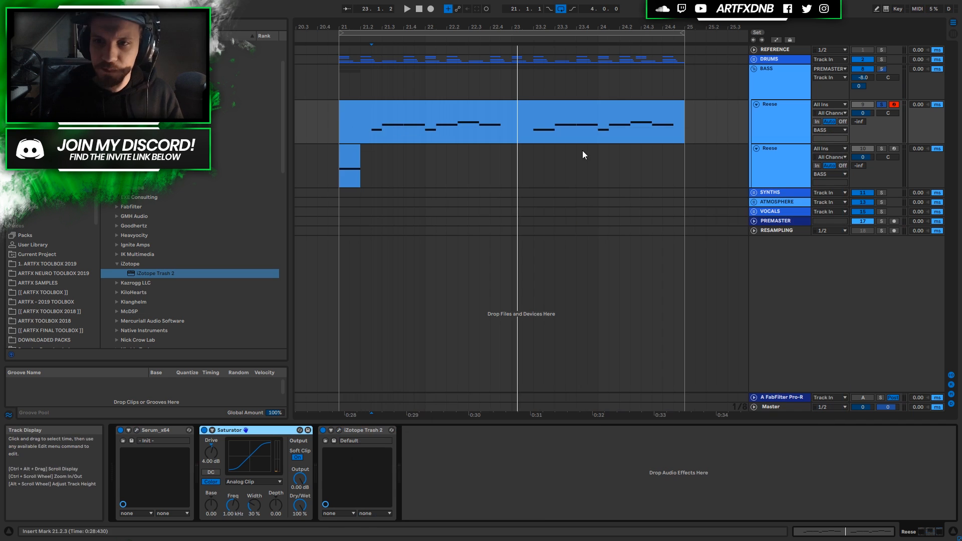
pyautogui.click(338, 131)
pyautogui.press('space')
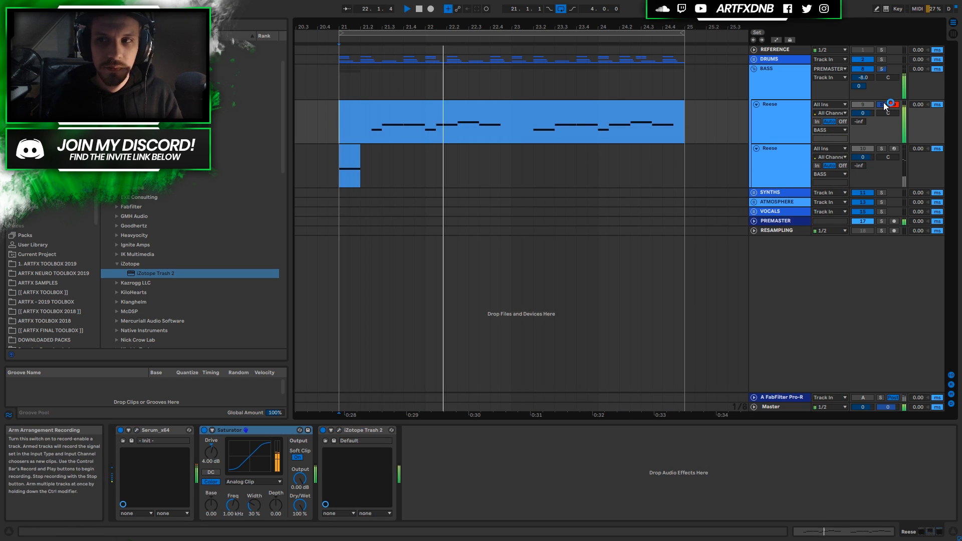
pyautogui.press('space')
# Step: Solo the second Reese track, show its Serum instance beneath the tracks, and audition its short clip
pyautogui.click(881, 149)
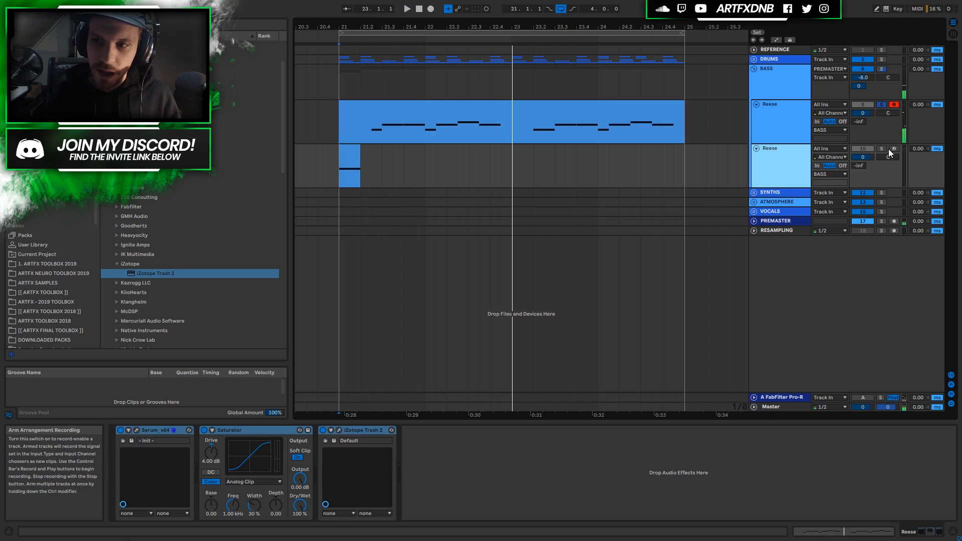
pyautogui.click(353, 159)
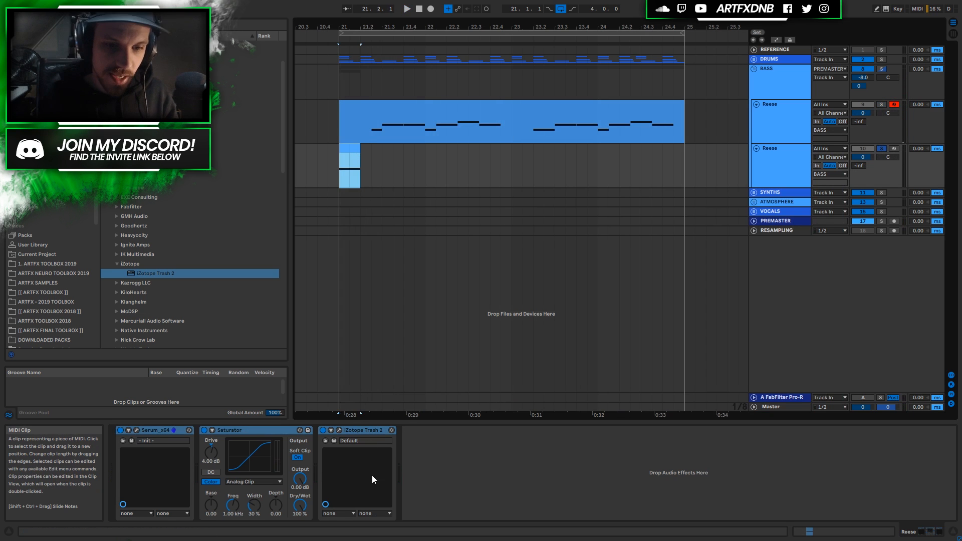
pyautogui.click(137, 430)
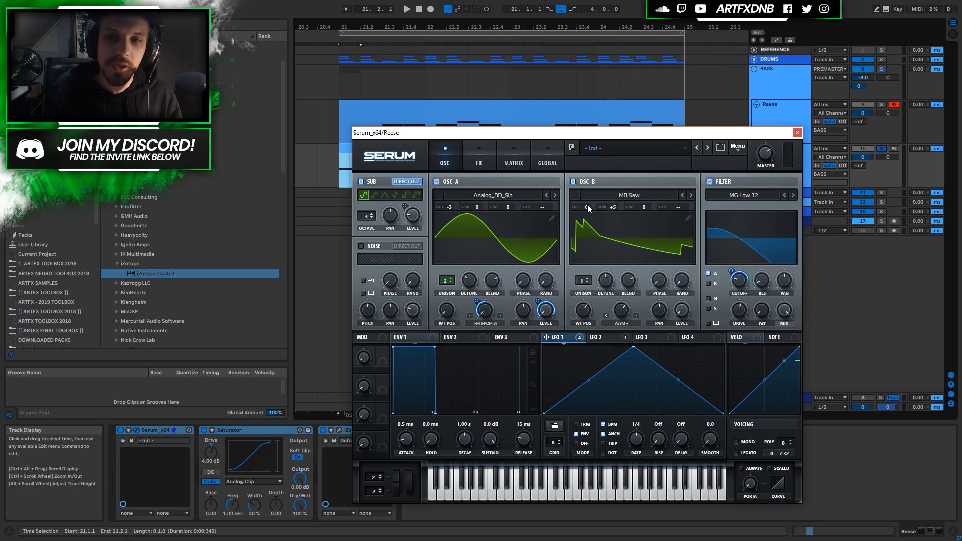
pyautogui.moveTo(597, 138); pyautogui.dragTo(514, 216)
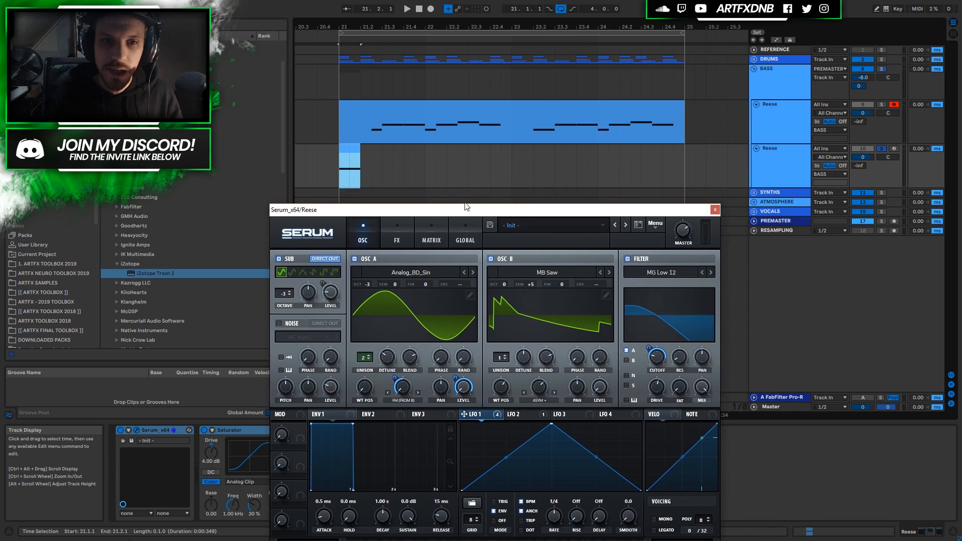
pyautogui.press('space')
pyautogui.press('space')
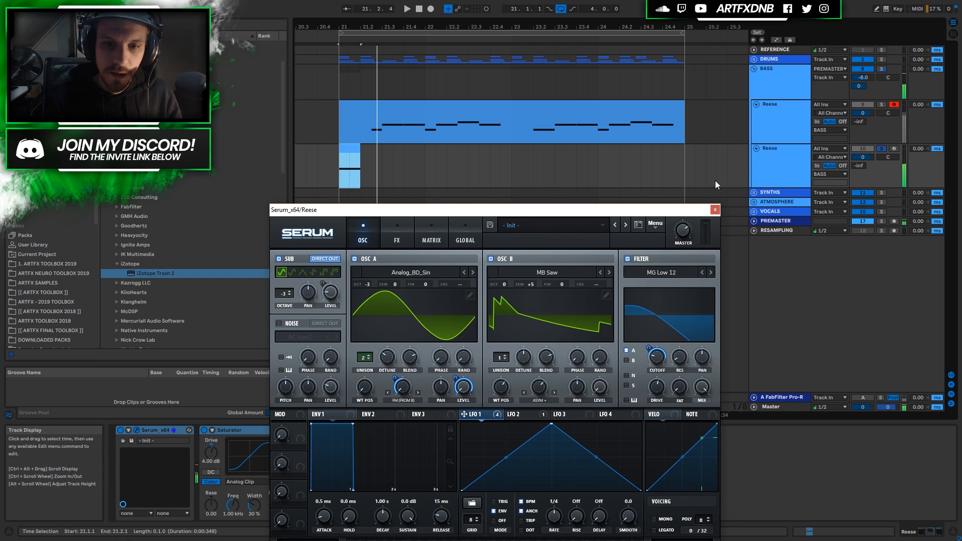
# Step: Set oscillator B in the second Reese's Serum to octave +1 and 0 semitones, and audition the note
pyautogui.moveTo(507, 281)
pyautogui.mouseDown()
pyautogui.moveTo(512, 275)
pyautogui.moveTo(508, 284)
pyautogui.mouseUp()
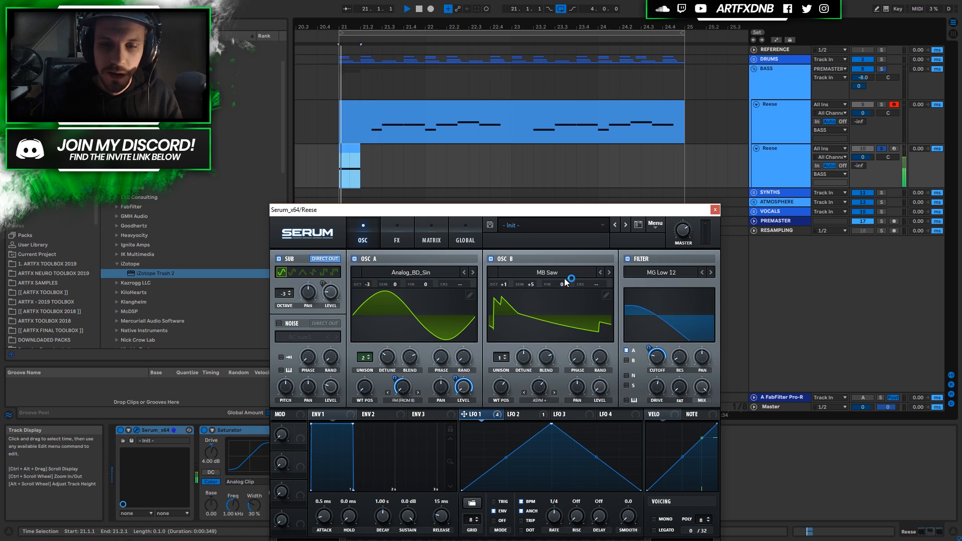
pyautogui.moveTo(532, 284); pyautogui.dragTo(531, 298)
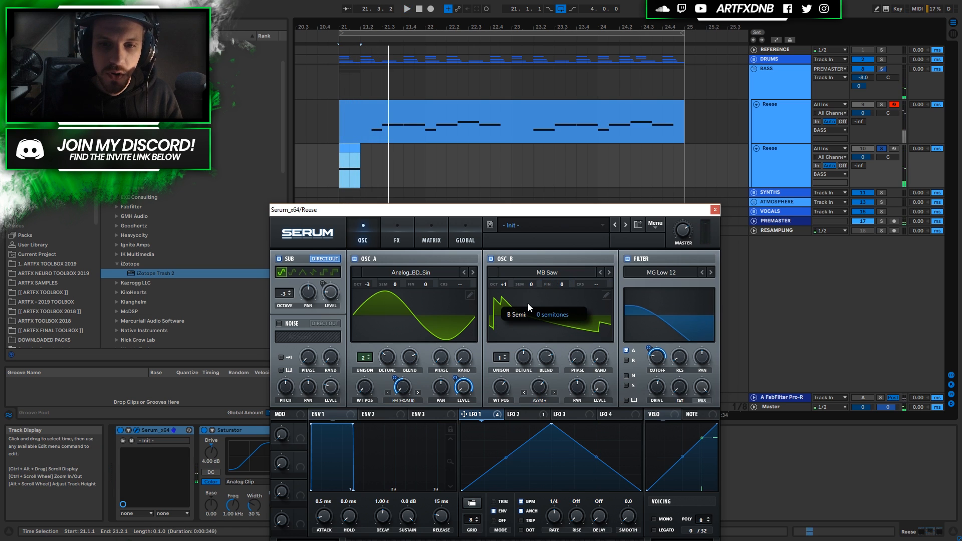
pyautogui.press('space')
pyautogui.press('space')
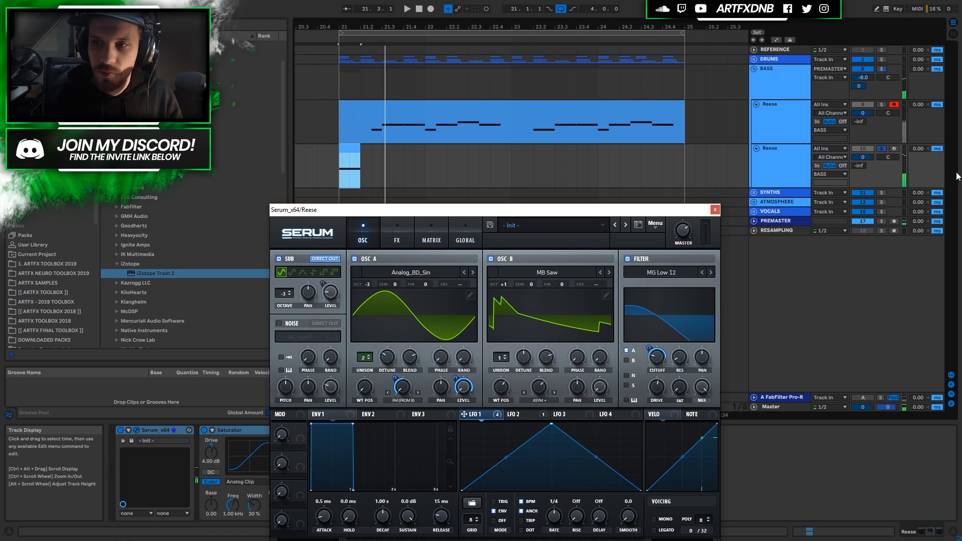
# Step: Solo the BASS group to audition both Reese tracks together, and close the Serum window
pyautogui.click(883, 70)
pyautogui.press('space')
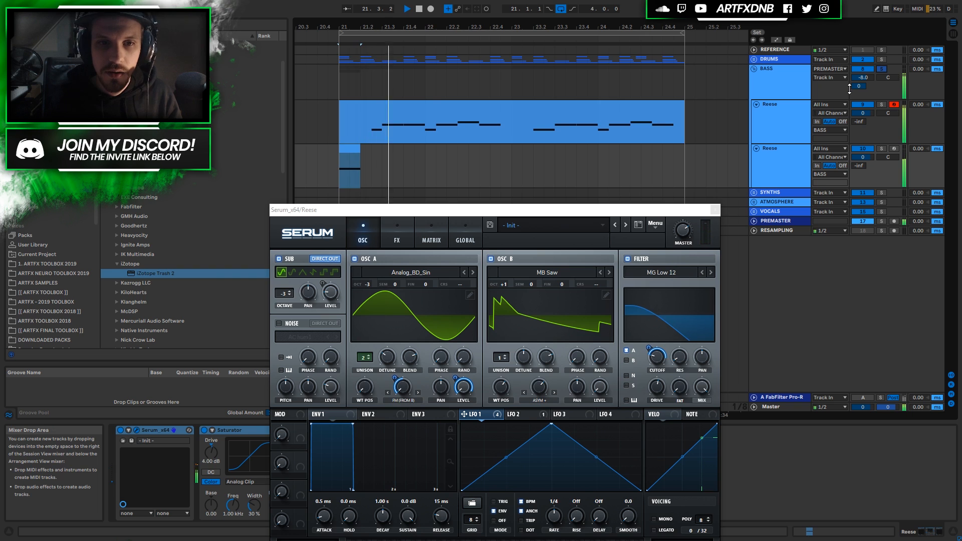
pyautogui.press('space')
pyautogui.click(715, 210)
# Step: Copy the second Reese track's short clip to the start of bar 23 and play the full bass loop
pyautogui.moveTo(358, 173); pyautogui.dragTo(531, 161)
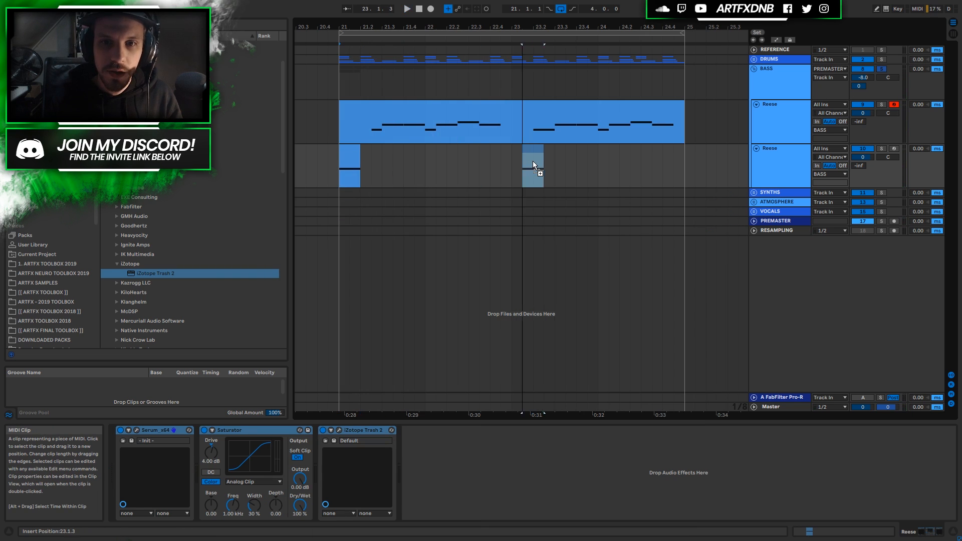
pyautogui.click(348, 174)
pyautogui.press('space')
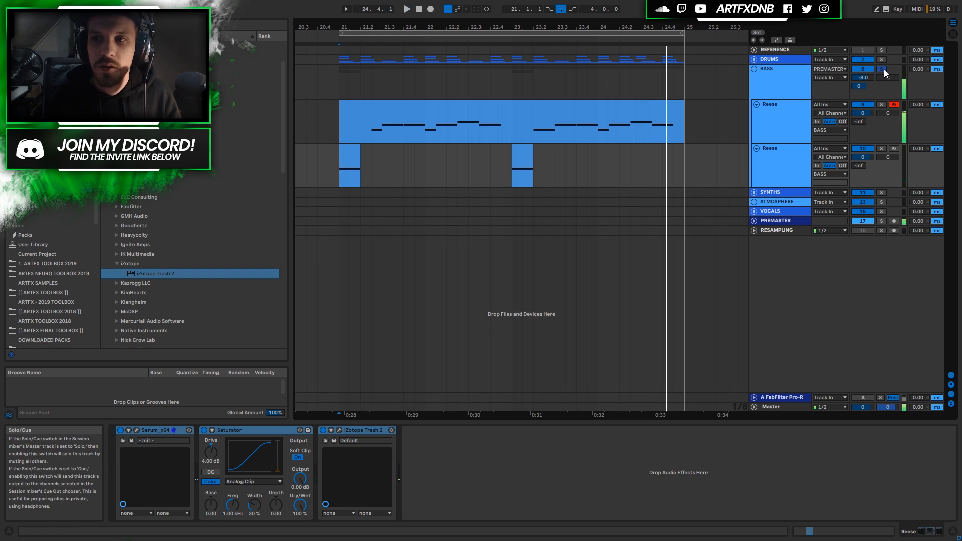
# Step: Examine the BASS group's FabFilter Pro-L 2 limiter and sidechain compressor, and expand the DRUMS group to show the SC Trigger track
pyautogui.click(774, 83)
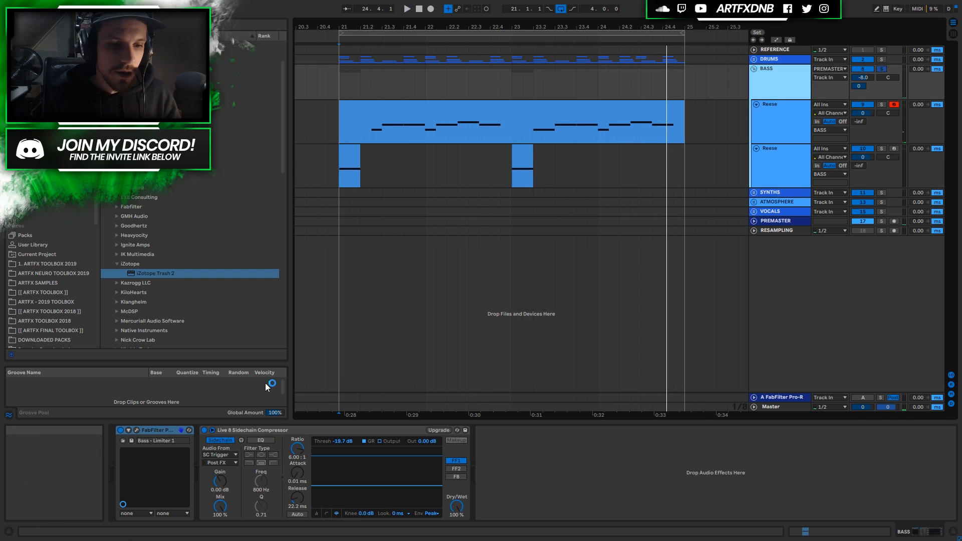
pyautogui.click(765, 114)
pyautogui.click(774, 179)
pyautogui.click(781, 134)
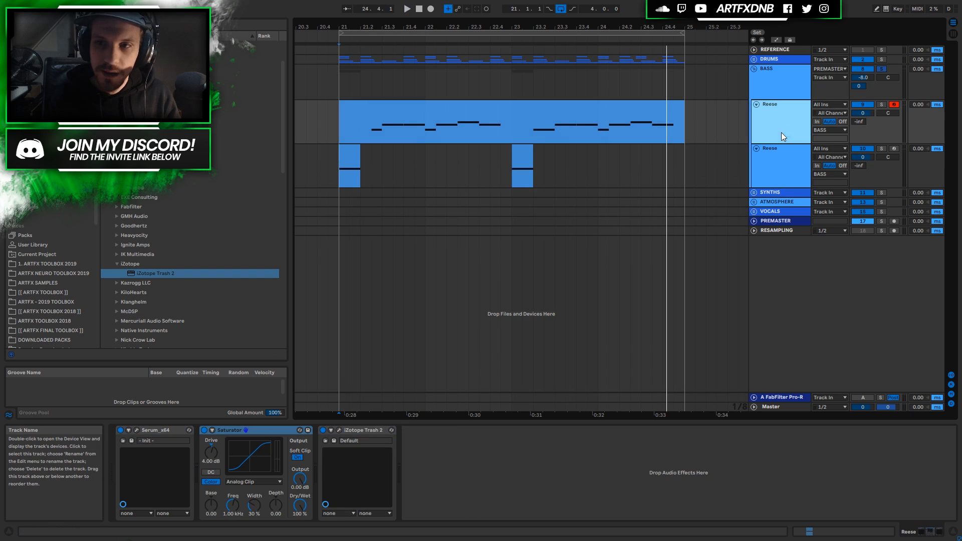
pyautogui.click(783, 81)
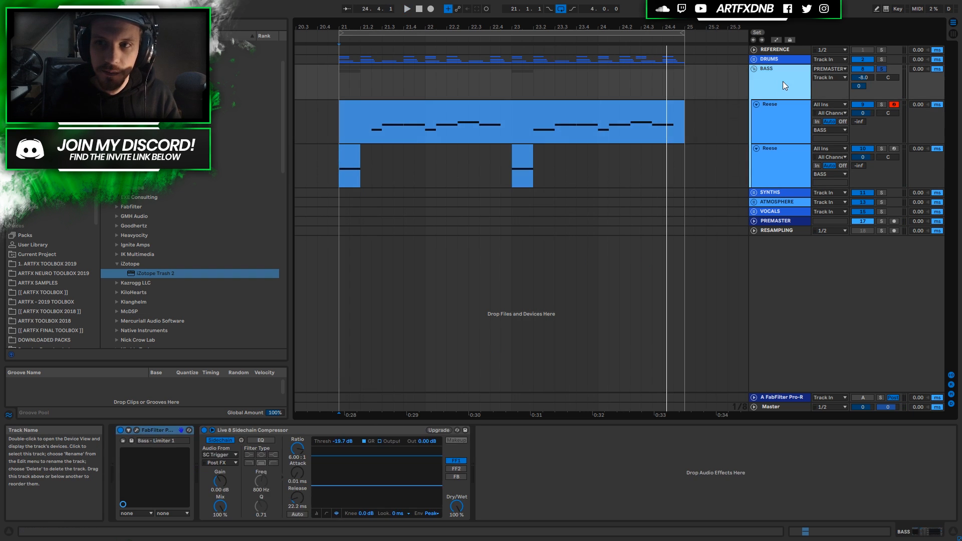
pyautogui.click(162, 429)
pyautogui.click(136, 429)
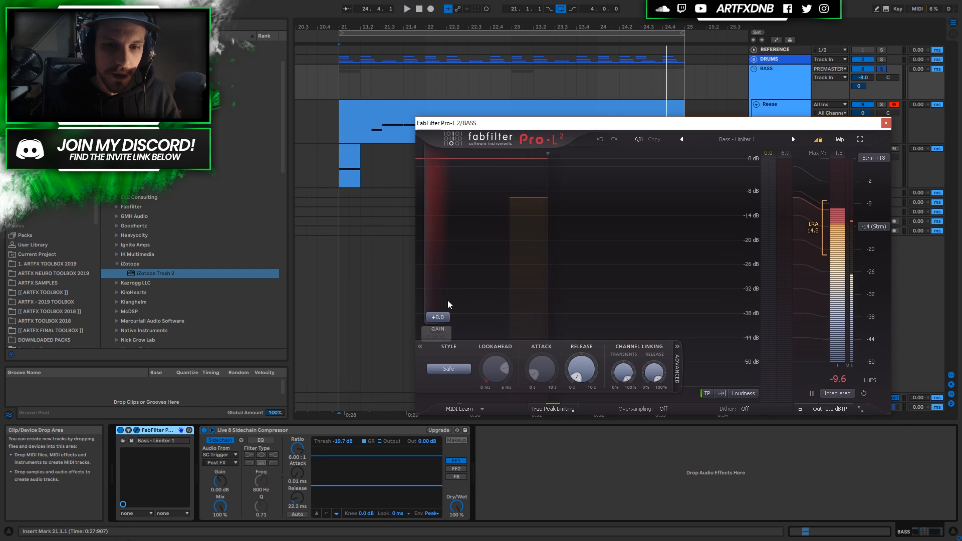
pyautogui.click(886, 124)
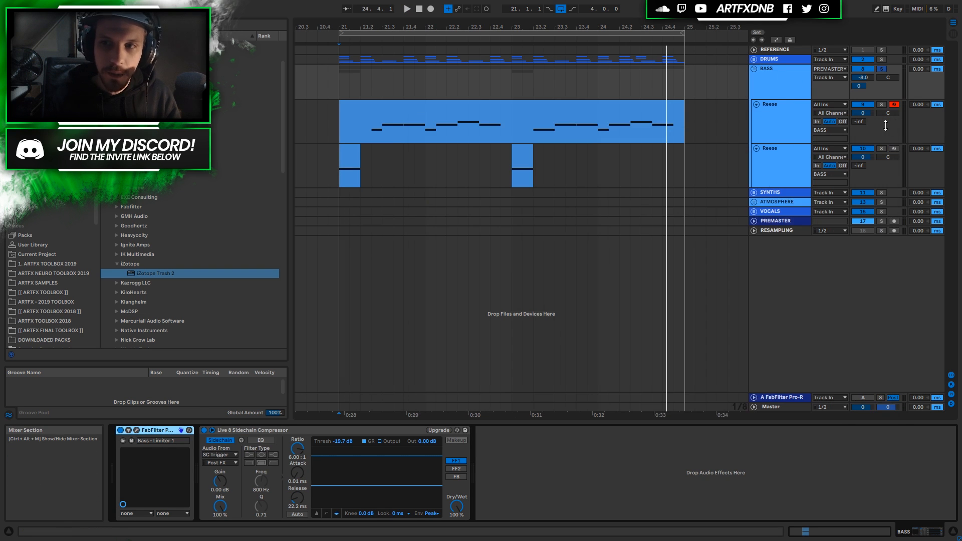
pyautogui.click(266, 430)
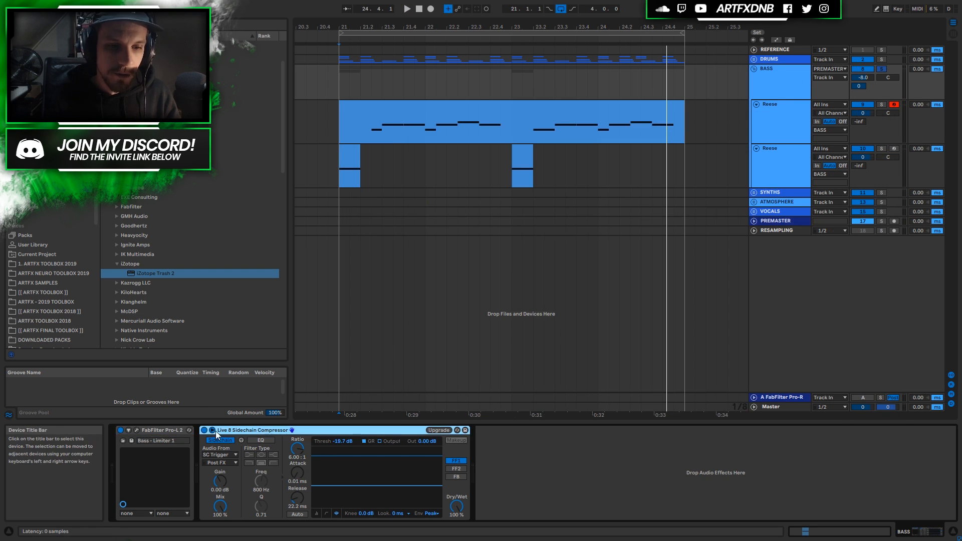
pyautogui.click(754, 60)
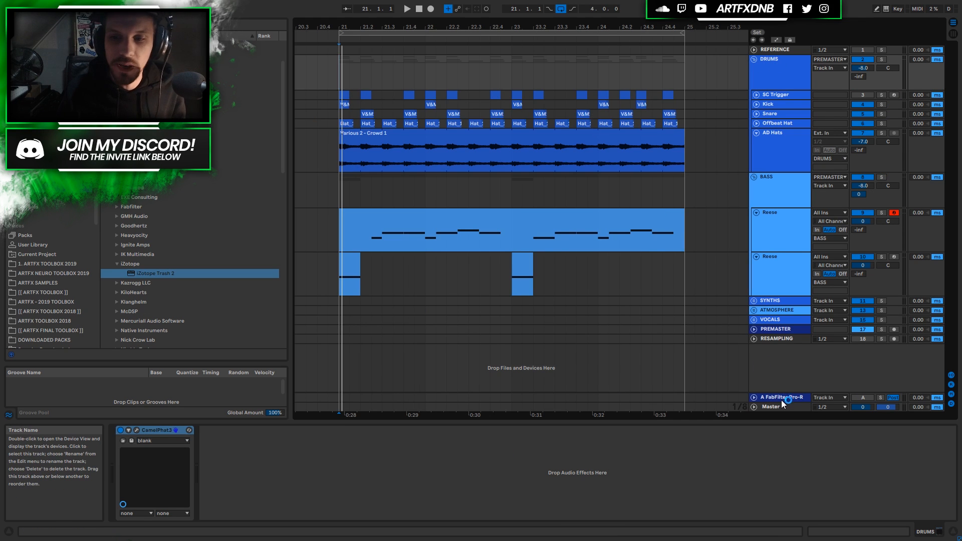
# Step: Examine the FabFilter Pro-R reverb settings and the EQ Eight on return track A
pyautogui.click(782, 399)
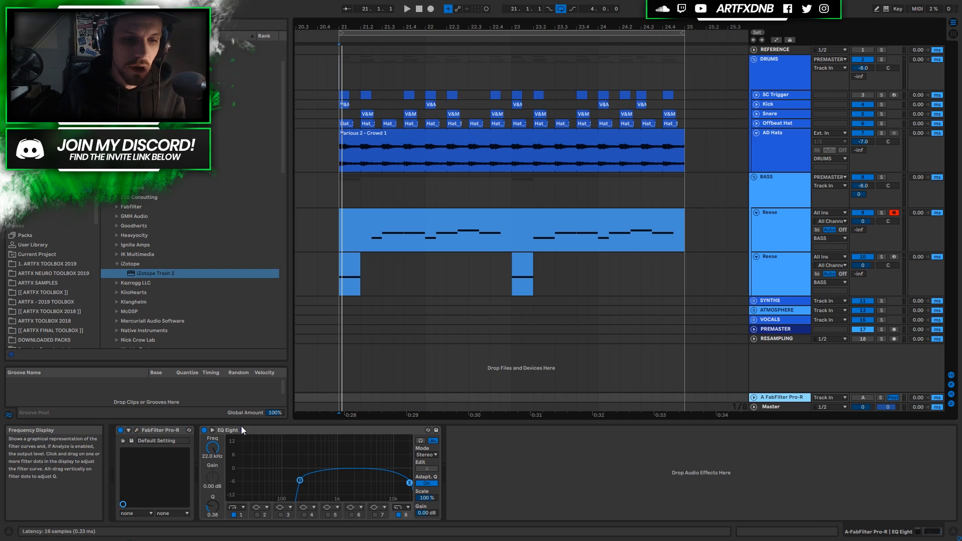
pyautogui.click(151, 430)
pyautogui.click(136, 430)
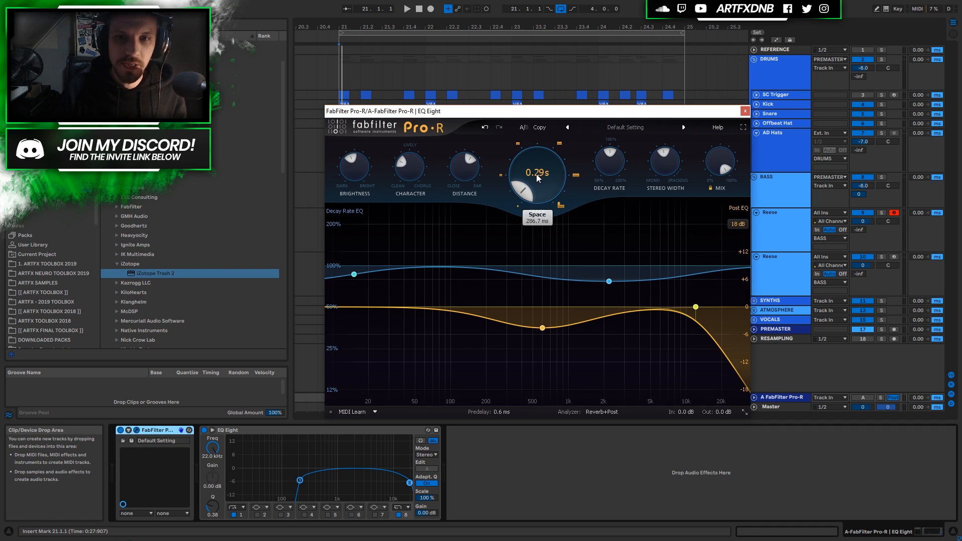
pyautogui.moveTo(543, 176)
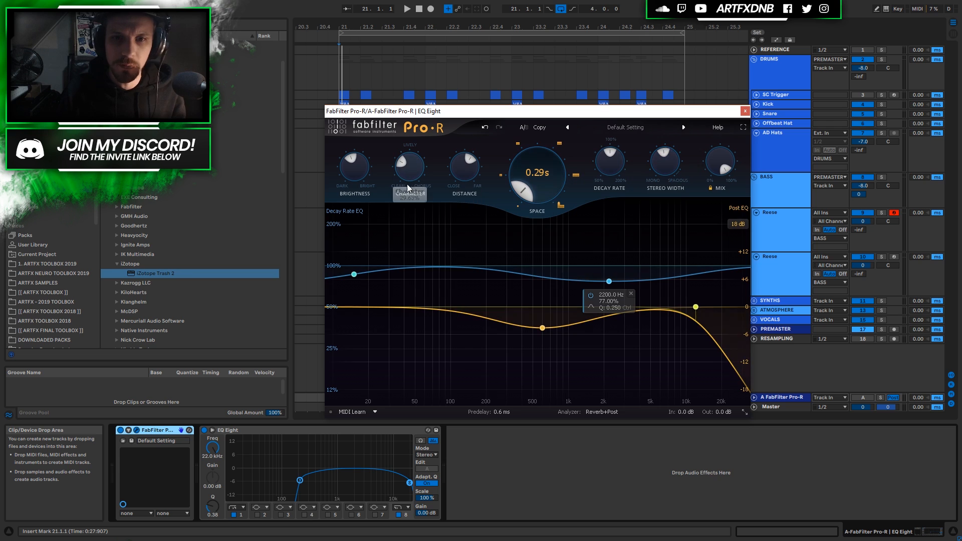
pyautogui.click(745, 111)
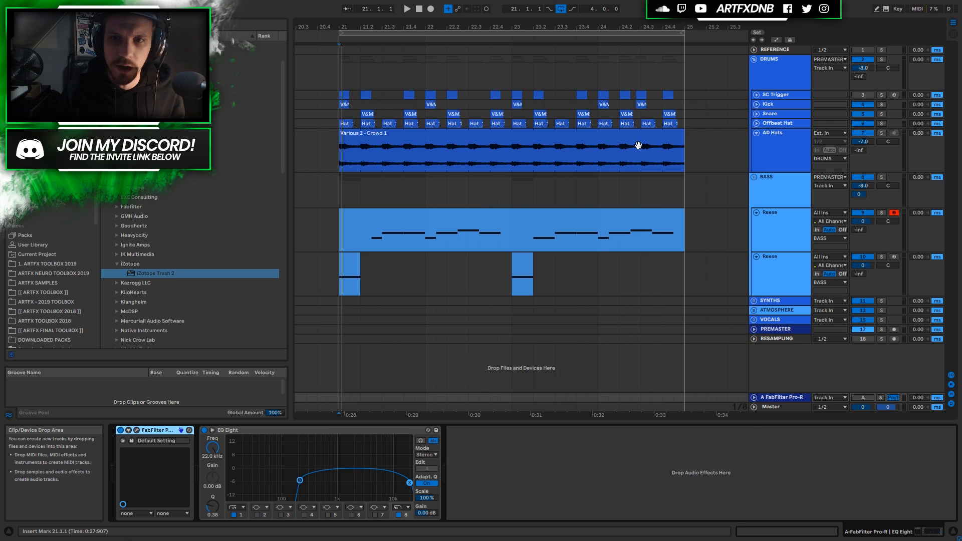
pyautogui.click(347, 429)
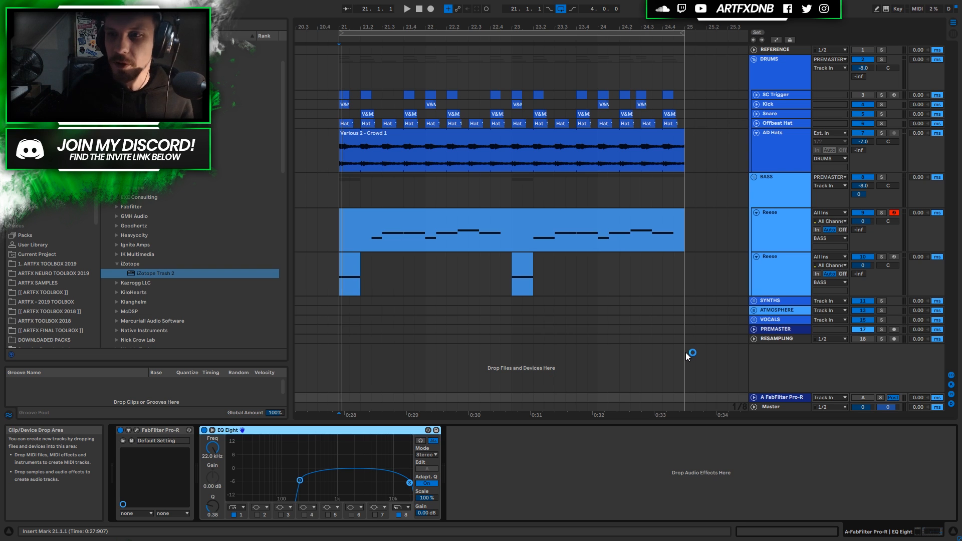
# Step: Review the device chains on the BASS group, the PREMASTER track and the Pro-R return track
pyautogui.click(784, 193)
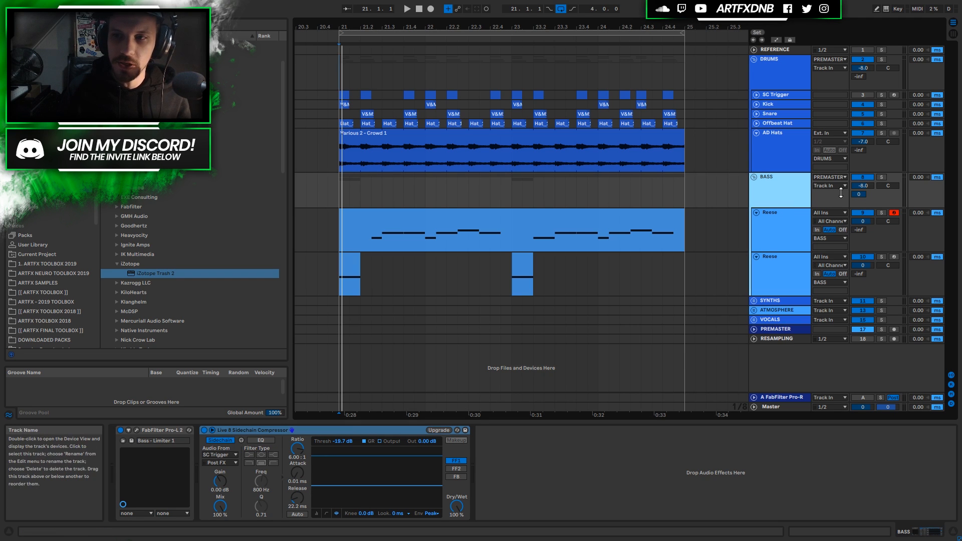
pyautogui.click(769, 328)
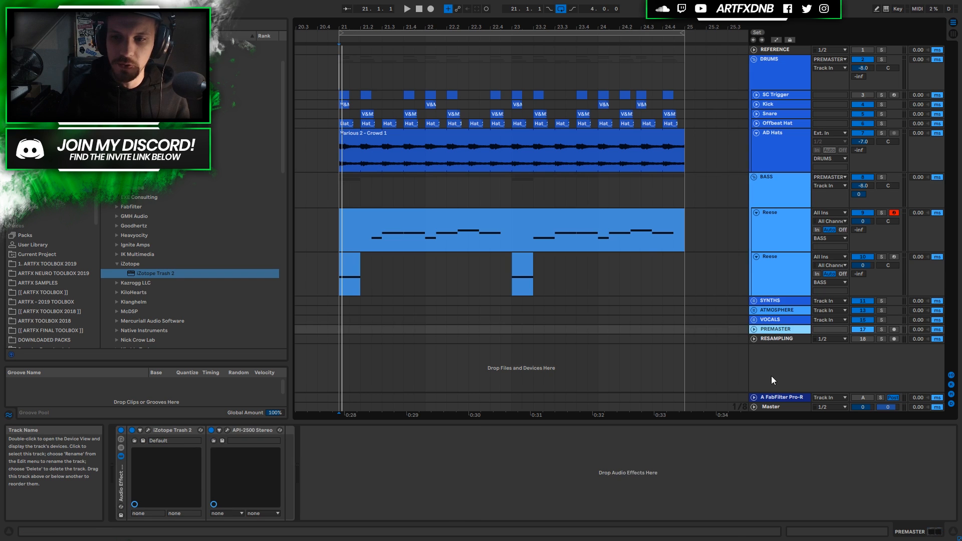
pyautogui.click(775, 398)
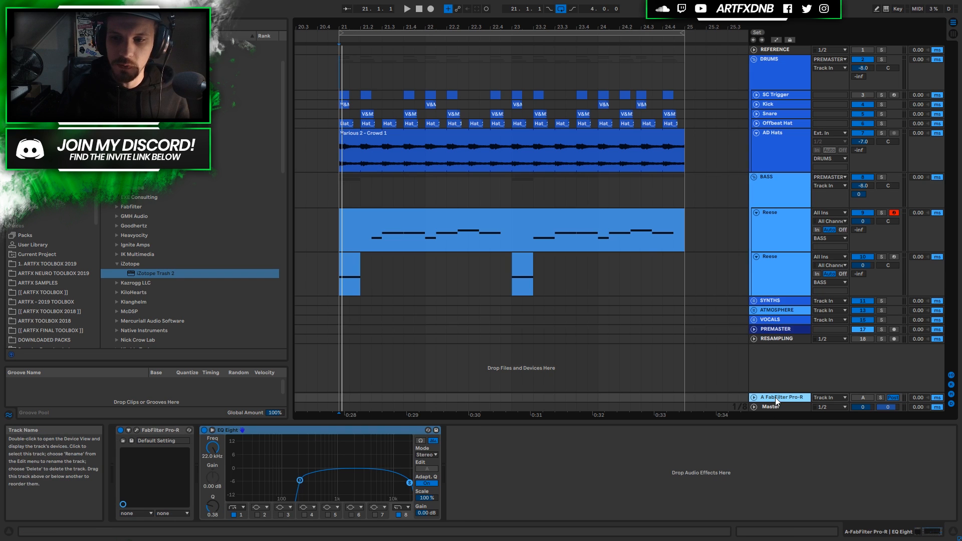
# Step: Solo the BASS group, toggle the Pro-R return track, and play the bass loop from bar 21
pyautogui.click(883, 177)
pyautogui.click(344, 202)
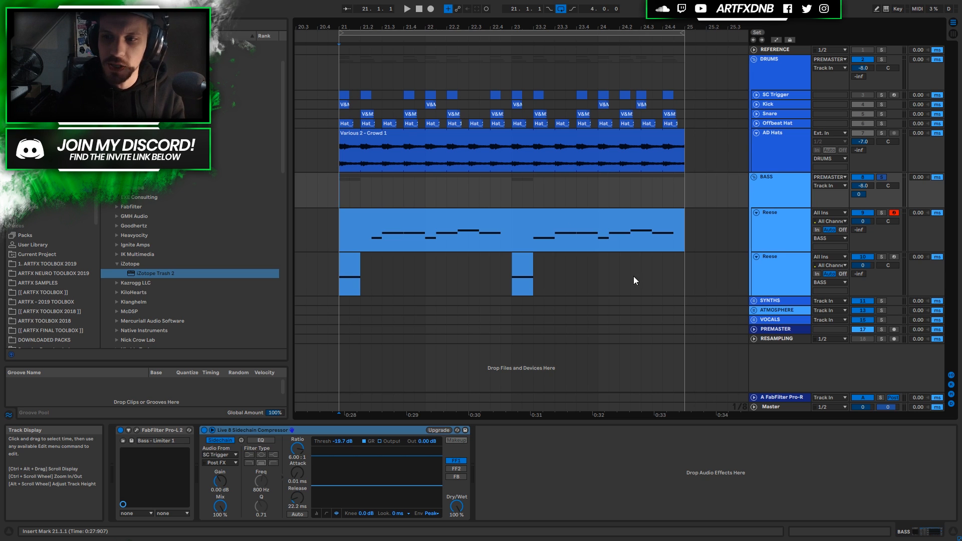
pyautogui.click(862, 399)
pyautogui.press('space')
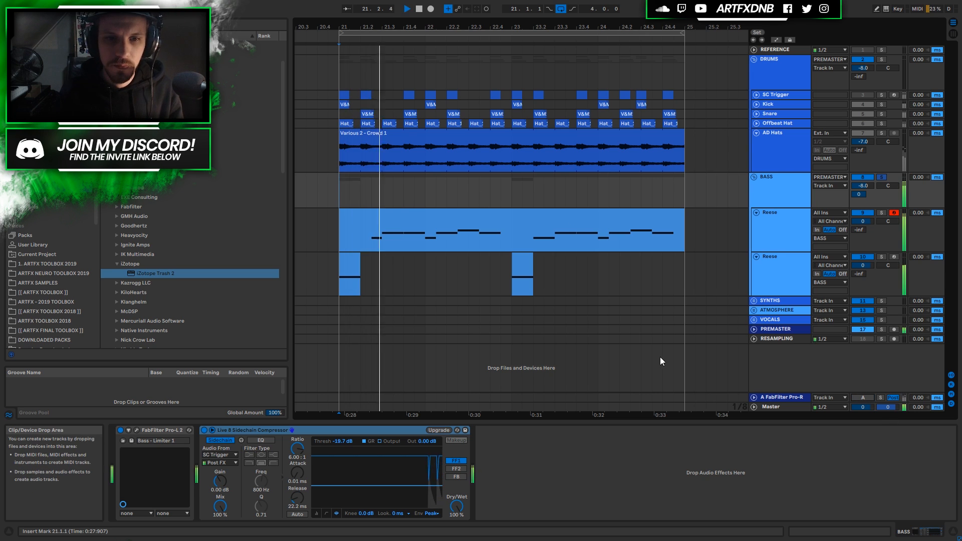
# Step: Play the soloed bass loop from bar 21, stop playback, unsolo the BASS group and return the insert marker to bar 21
pyautogui.press('space')
pyautogui.press('space')
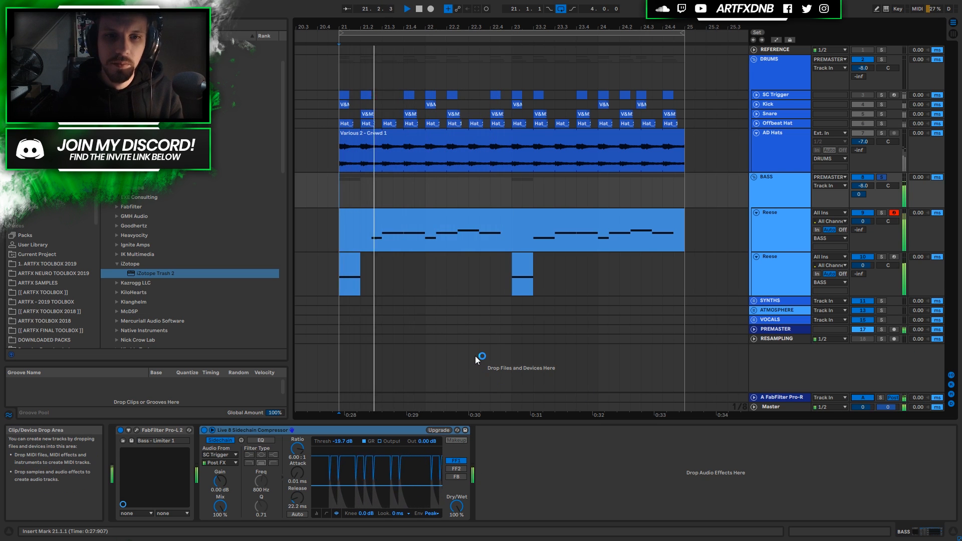
pyautogui.press('space')
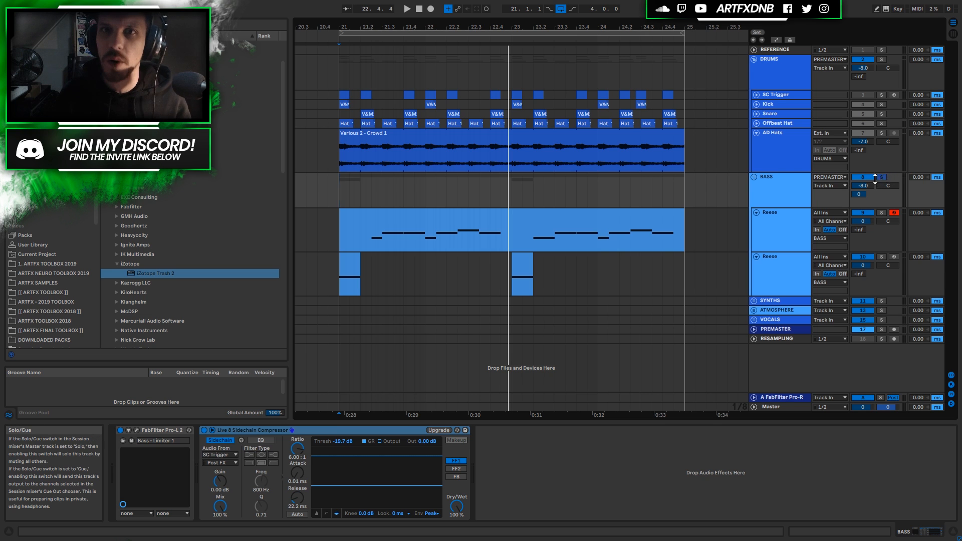
pyautogui.click(338, 185)
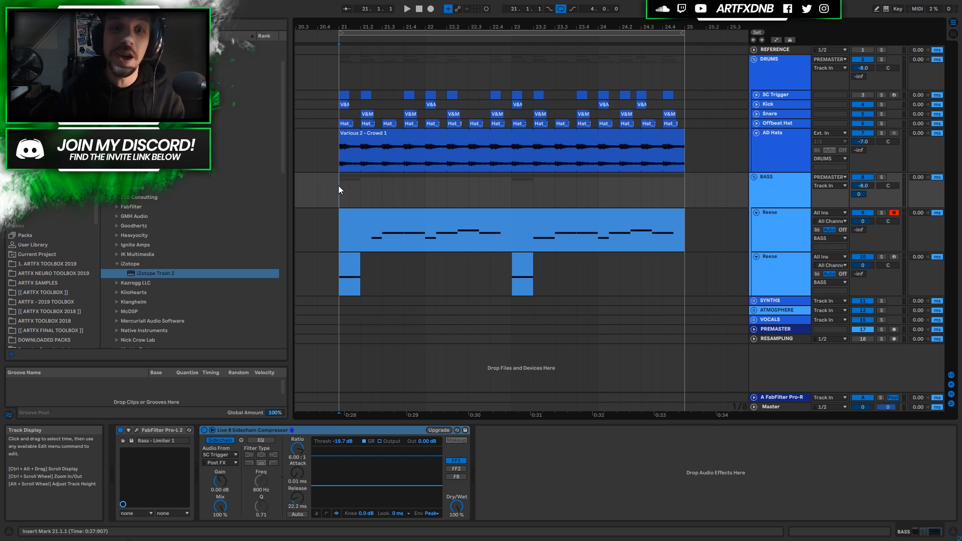
# Step: Open Serum on the first Reese track, review its oscillator, filter and LFO settings, and close the plugin window
pyautogui.click(137, 430)
pyautogui.click(886, 123)
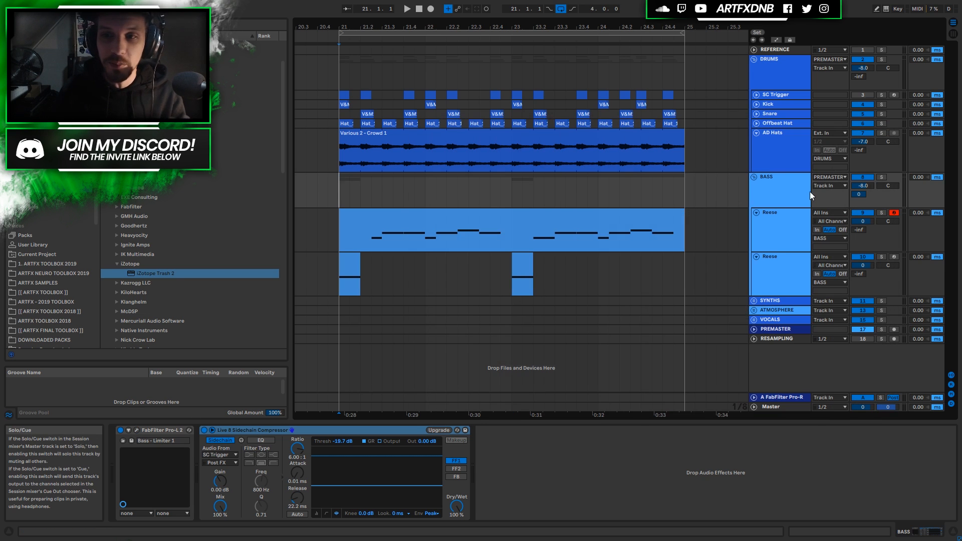
pyautogui.click(767, 224)
pyautogui.click(137, 430)
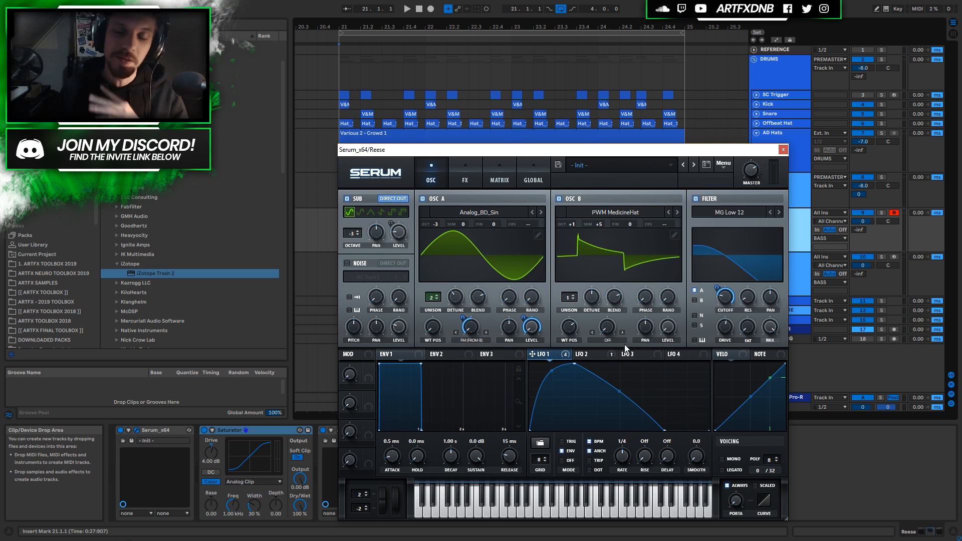
pyautogui.click(783, 150)
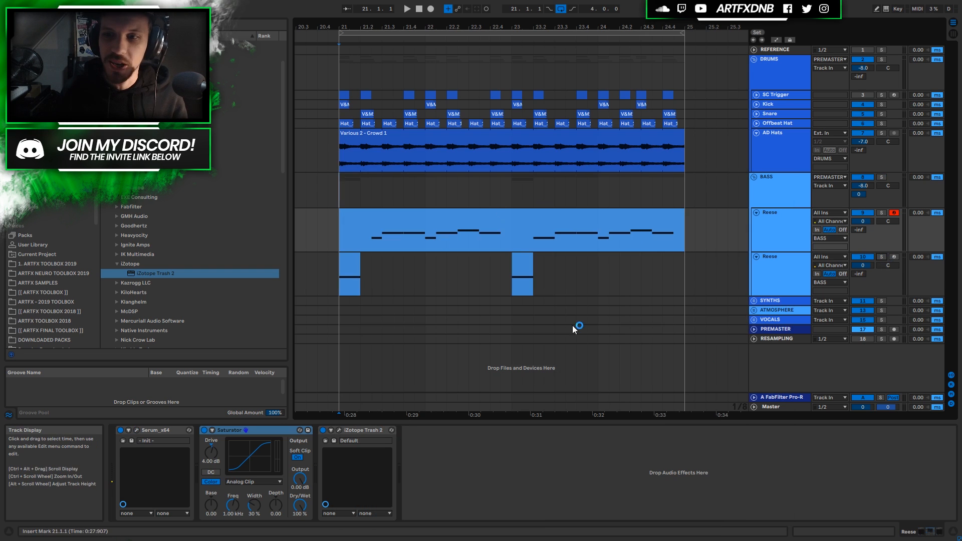
# Step: Play the drums and both Reese layers together from bar 21
pyautogui.click(341, 64)
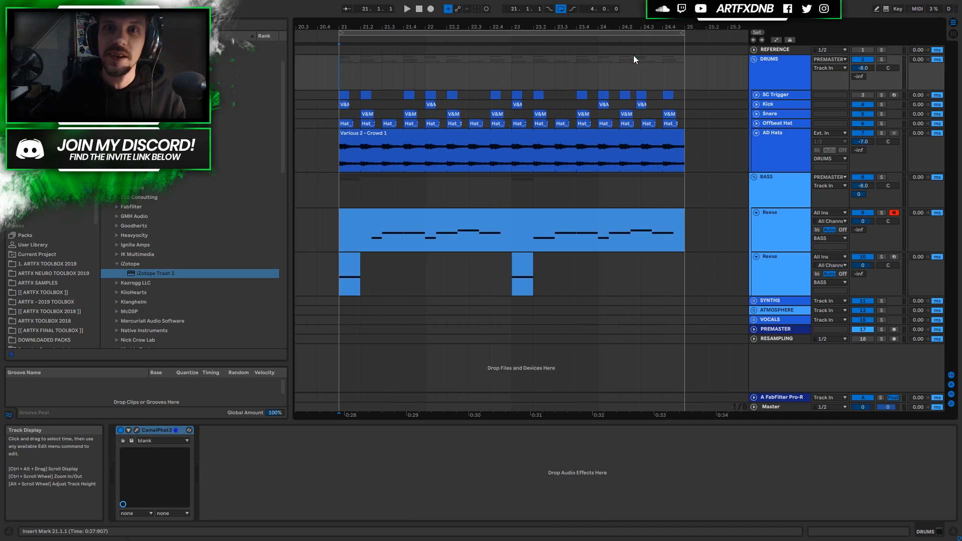
pyautogui.press('space')
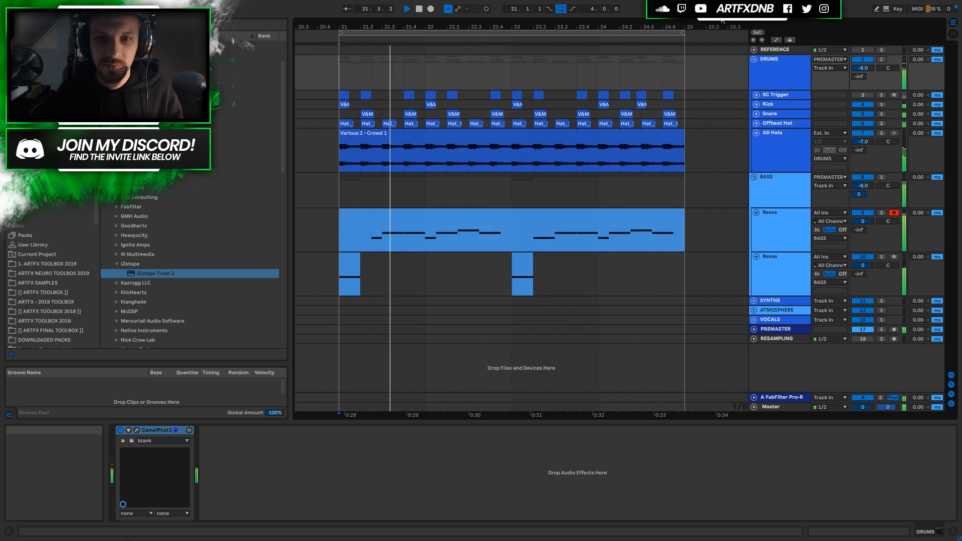
pyautogui.moveTo(684, 224); pyautogui.dragTo(660, 222)
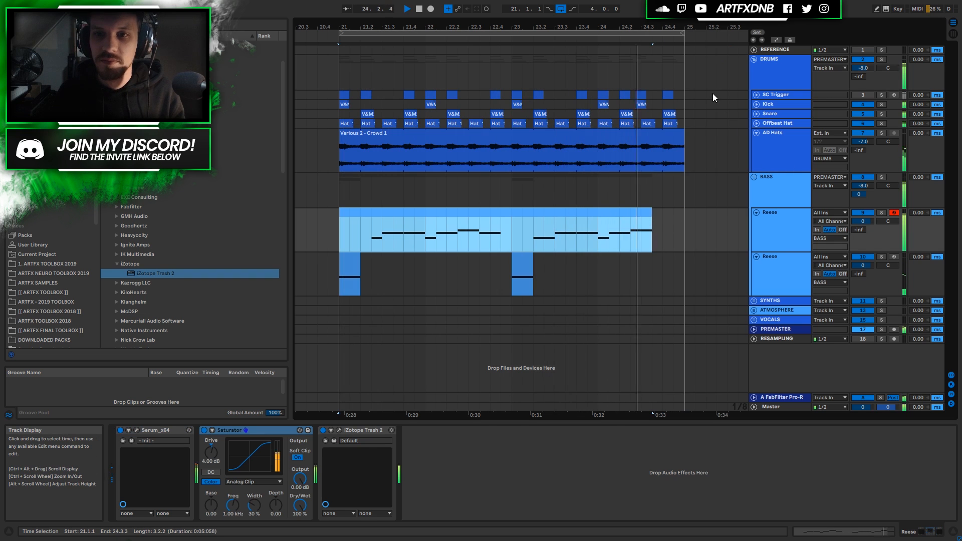
pyautogui.press('space')
pyautogui.hotkey('ctrl', 'z')
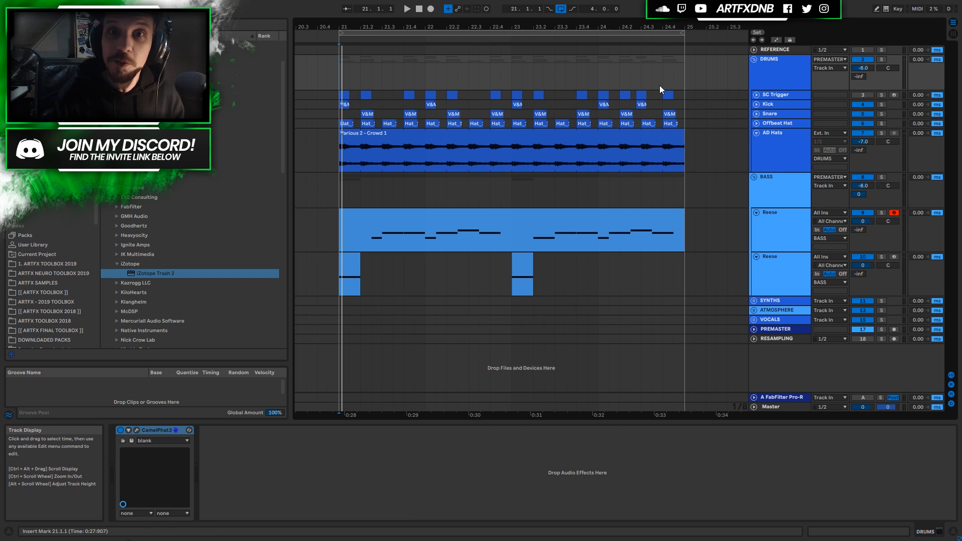